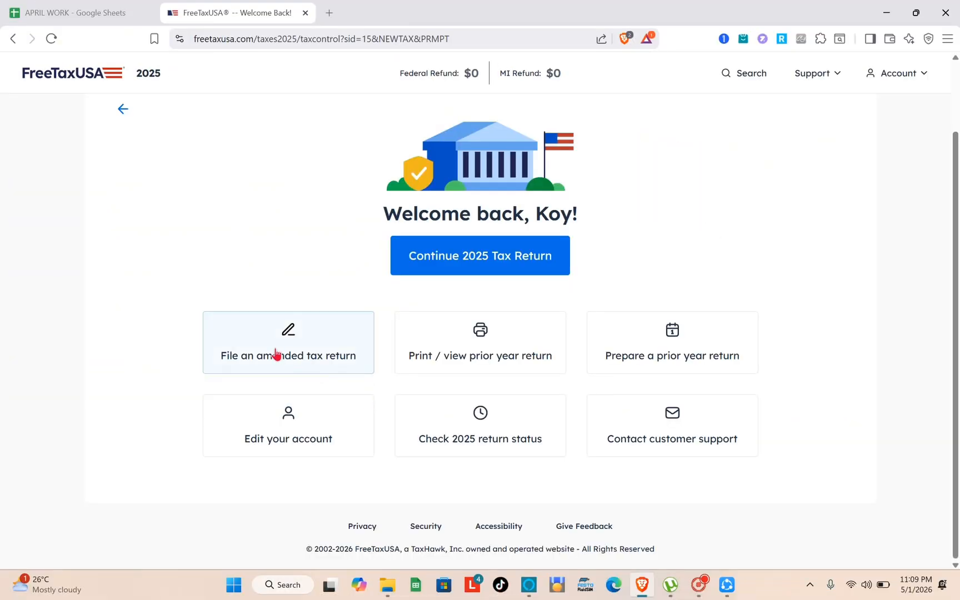
Try to start an amended 2025 tax return and dismiss the resulting notice
{"action": "left_click", "coordinate": [307, 356]}
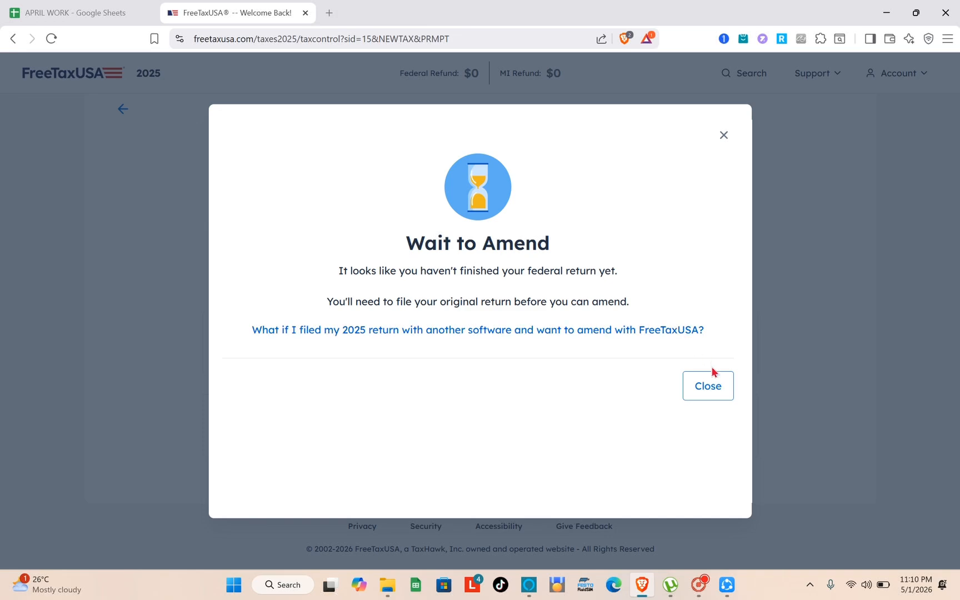
{"action": "left_click", "coordinate": [708, 386]}
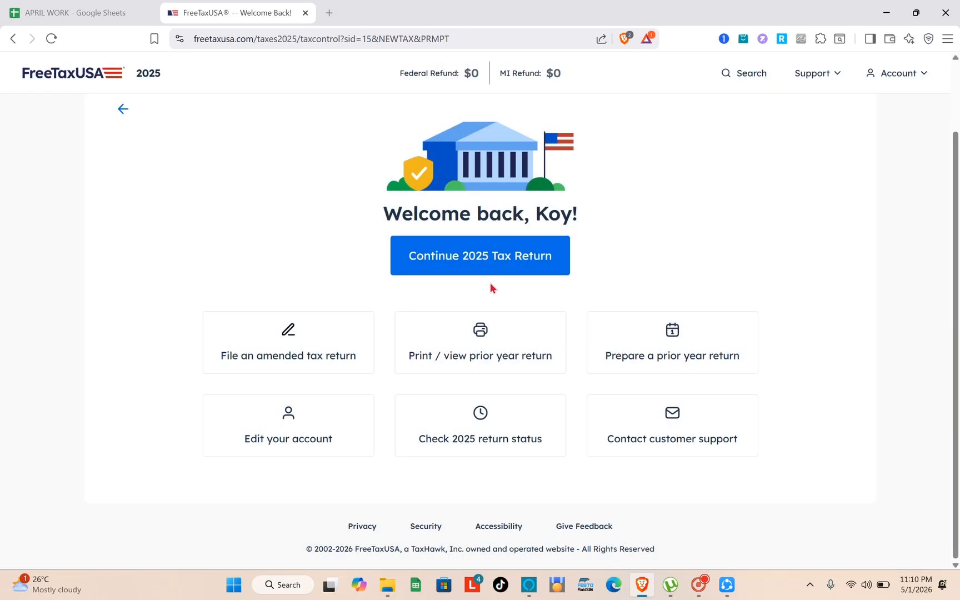
Continue the 2025 tax return and look over the support plans offered on the order page
{"action": "left_click", "coordinate": [489, 255]}
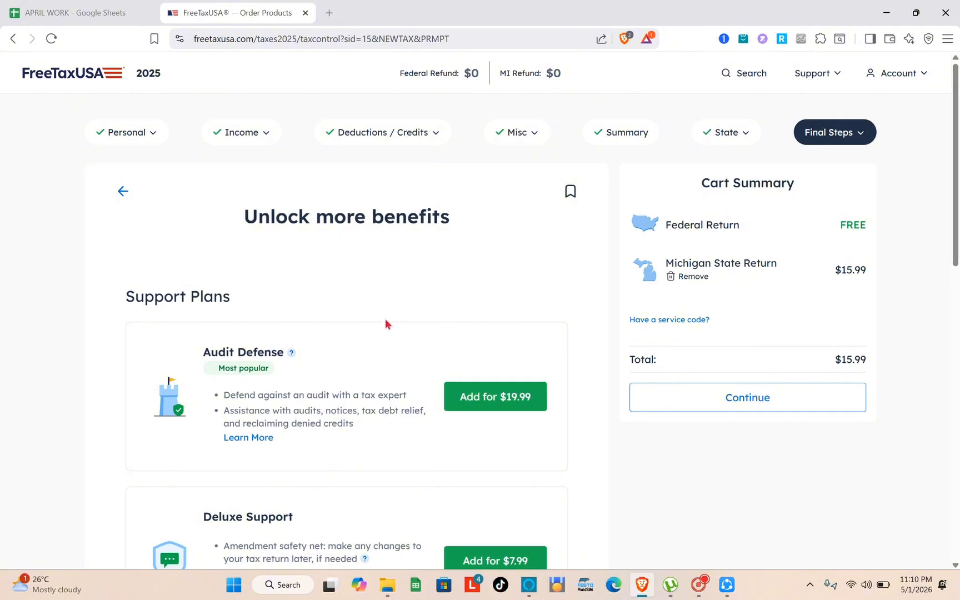
{"action": "scroll", "coordinate": [389, 322], "scroll_direction": "down", "scroll_amount": 1}
{"action": "scroll", "coordinate": [393, 330], "scroll_direction": "down", "scroll_amount": 6}
{"action": "scroll", "coordinate": [394, 278], "scroll_direction": "up", "scroll_amount": 7}
Open the Taxpayer Information page in the Personal section of the return
{"action": "left_click", "coordinate": [128, 133]}
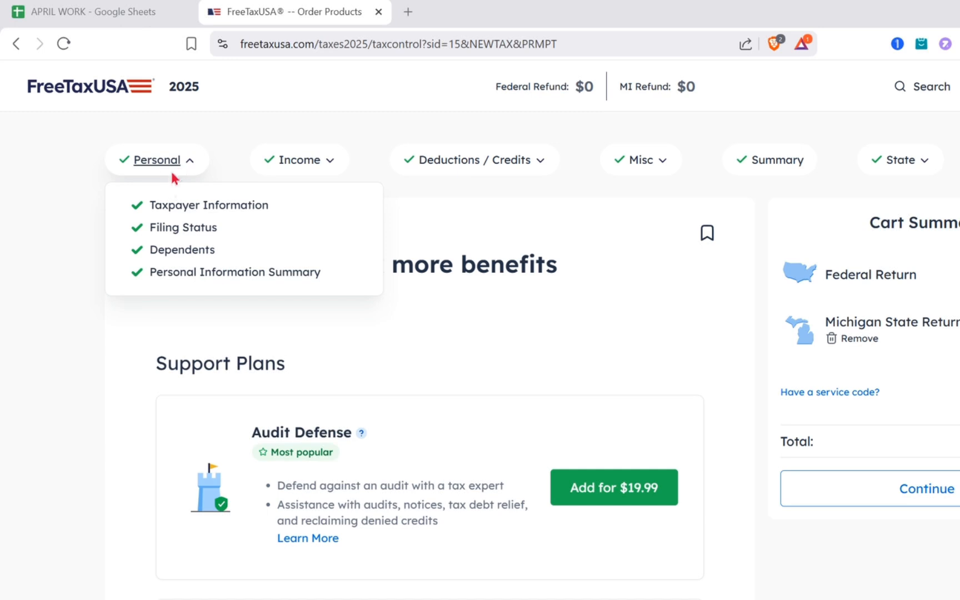
{"action": "left_click", "coordinate": [166, 165]}
{"action": "left_click", "coordinate": [172, 164]}
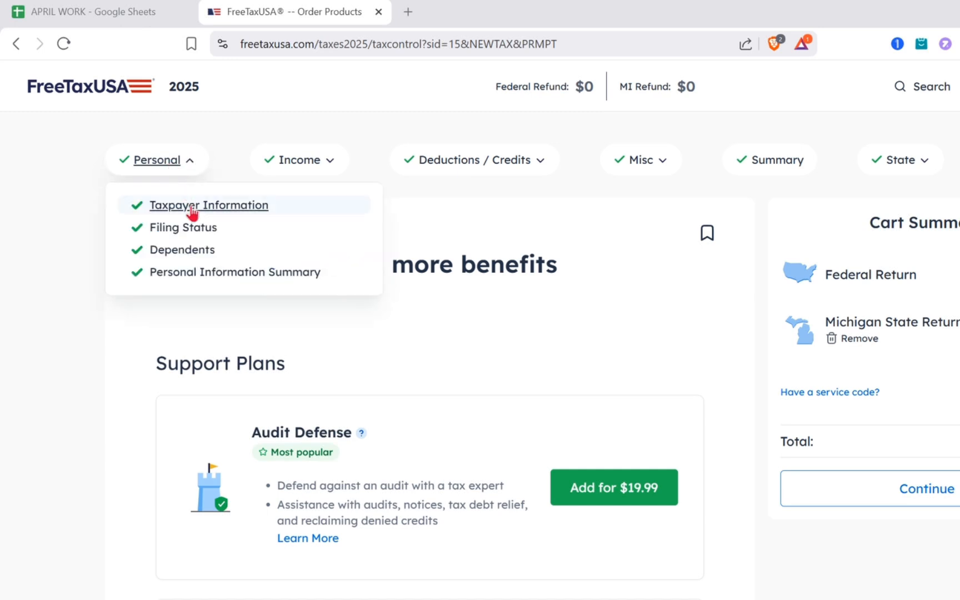
{"action": "left_click", "coordinate": [192, 211]}
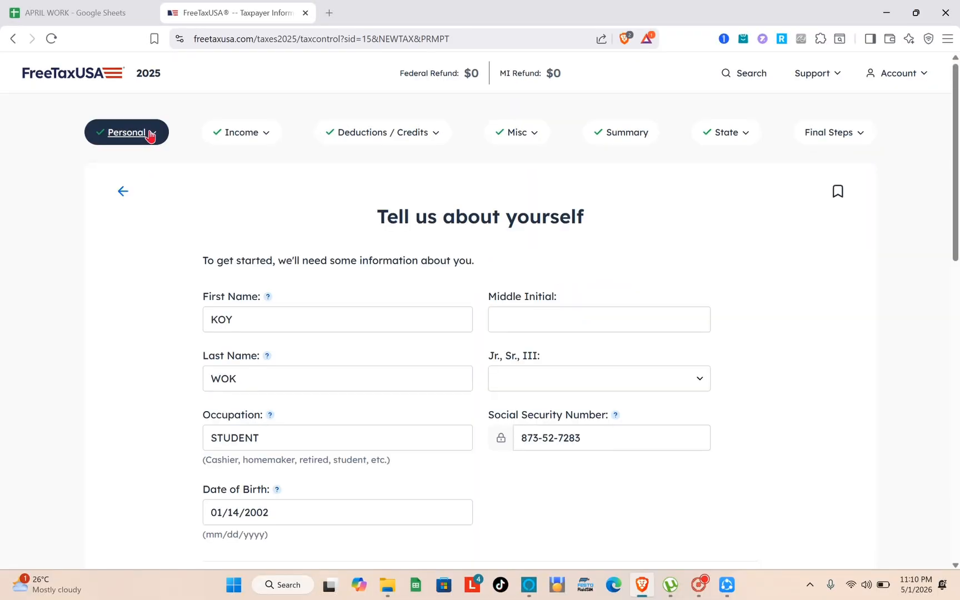
Open the Filing Status page in the Personal section and review the available statuses
{"action": "left_click", "coordinate": [149, 135]}
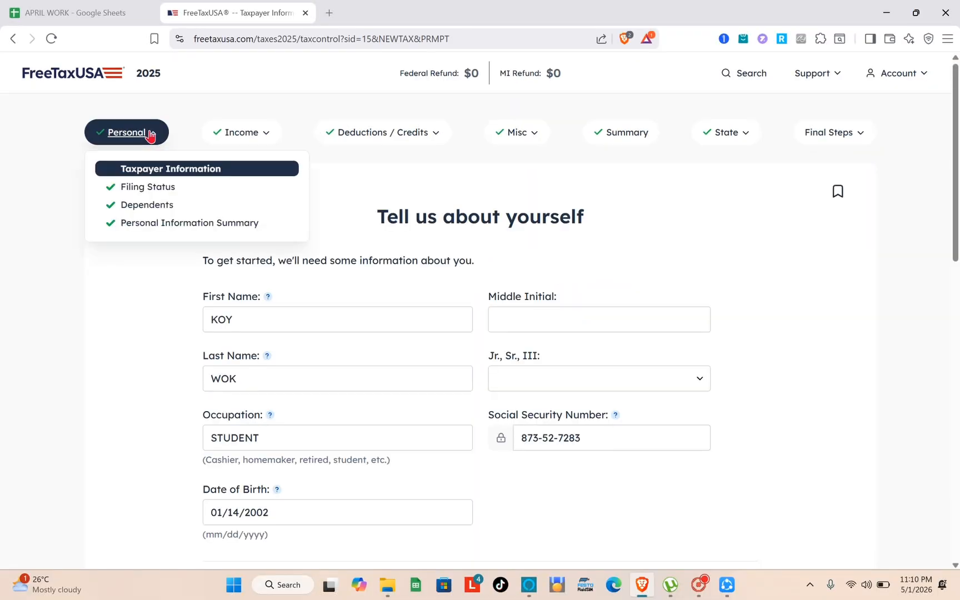
{"action": "left_click", "coordinate": [147, 188]}
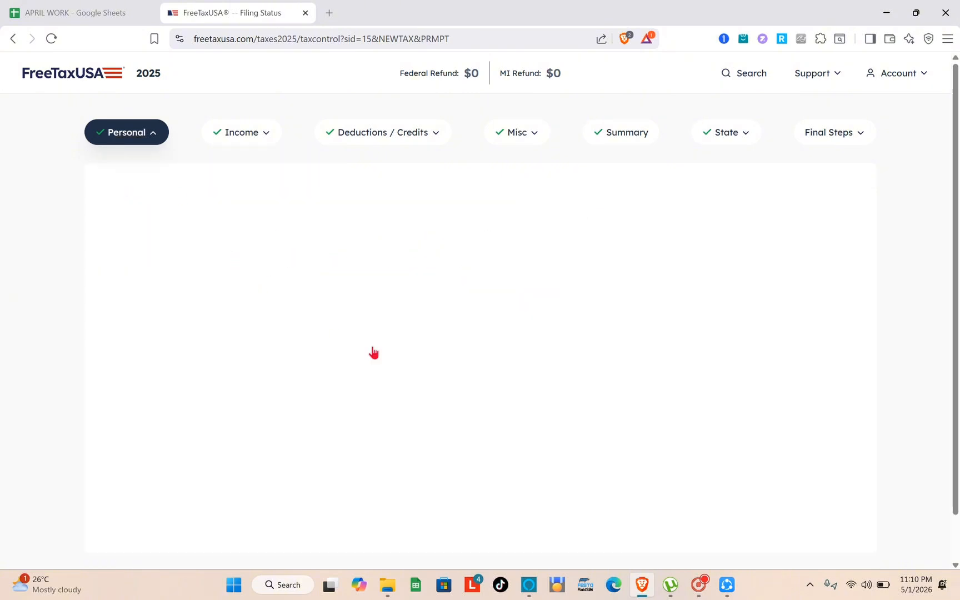
{"action": "scroll", "coordinate": [372, 354], "scroll_direction": "down", "scroll_amount": 2}
{"action": "scroll", "coordinate": [359, 327], "scroll_direction": "up", "scroll_amount": 2}
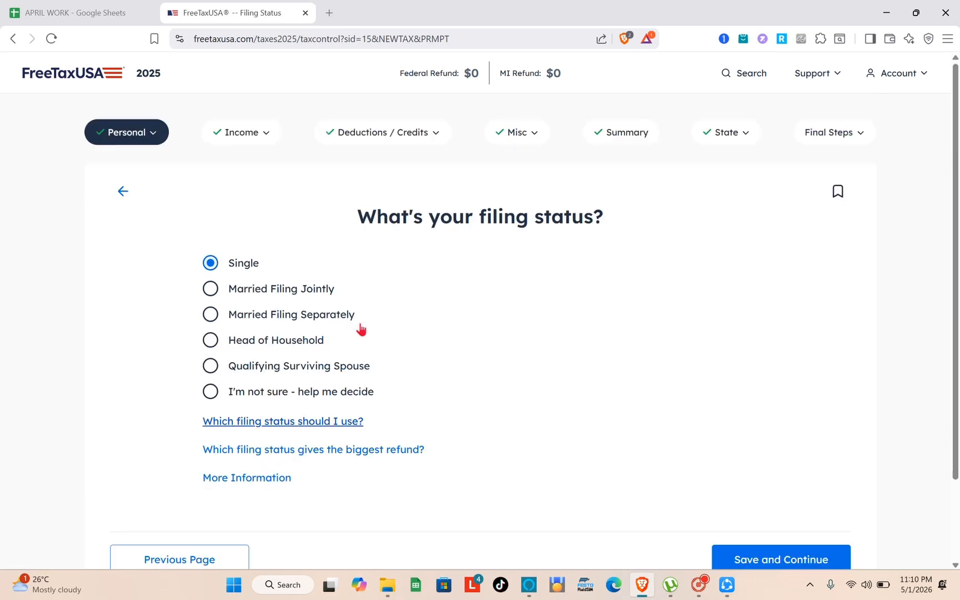
Open the Dependents page in the Personal section and review the dependent and qualifying child question
{"action": "left_click", "coordinate": [136, 135]}
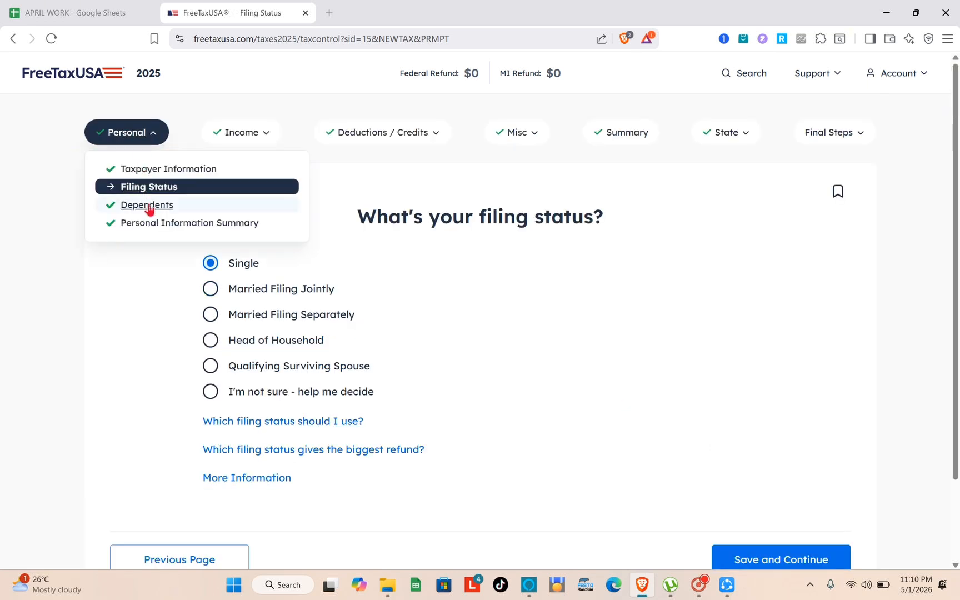
{"action": "left_click", "coordinate": [147, 205]}
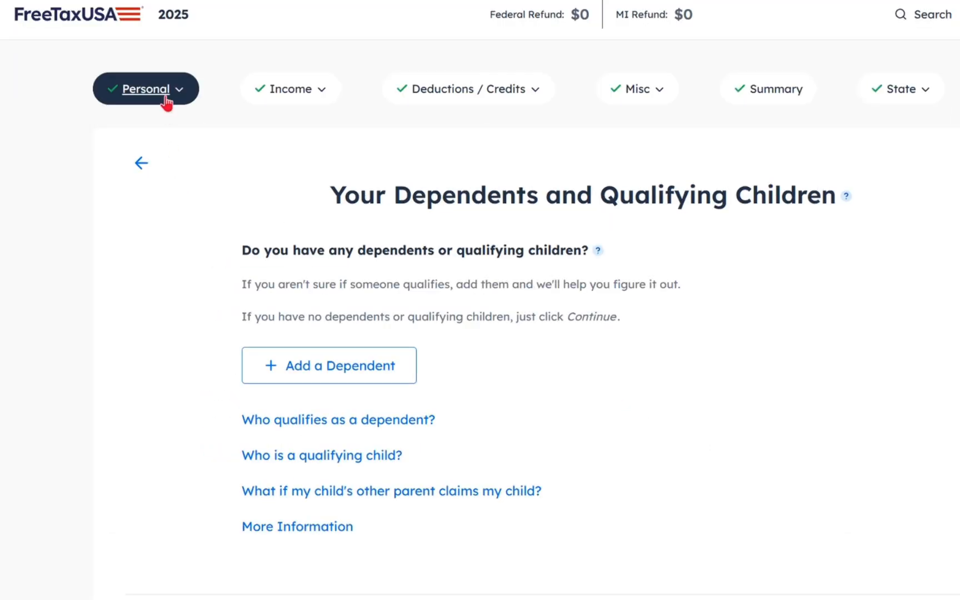
{"action": "scroll", "coordinate": [474, 379], "scroll_direction": "down", "scroll_amount": 1}
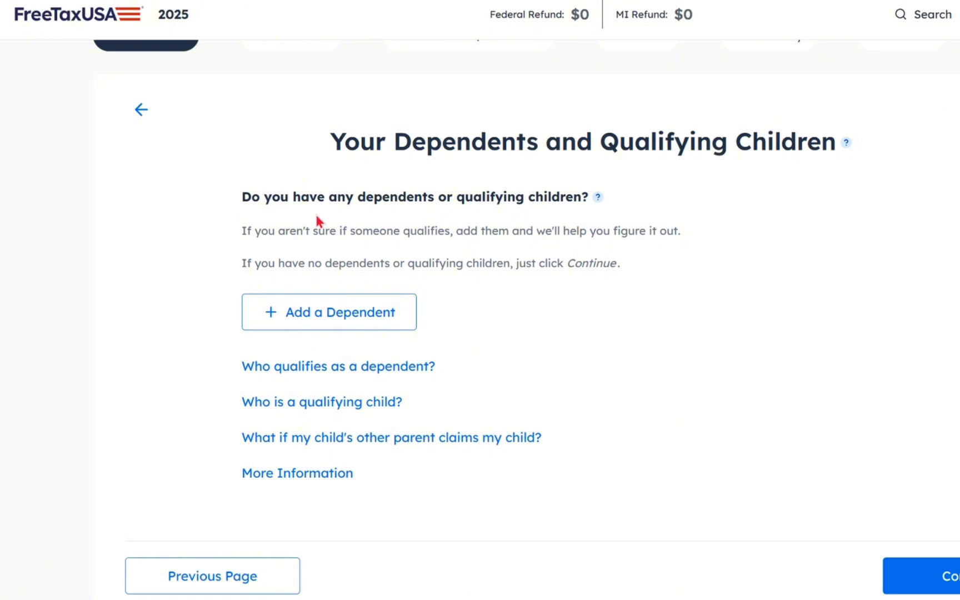
{"action": "scroll", "coordinate": [245, 228], "scroll_direction": "up", "scroll_amount": 1}
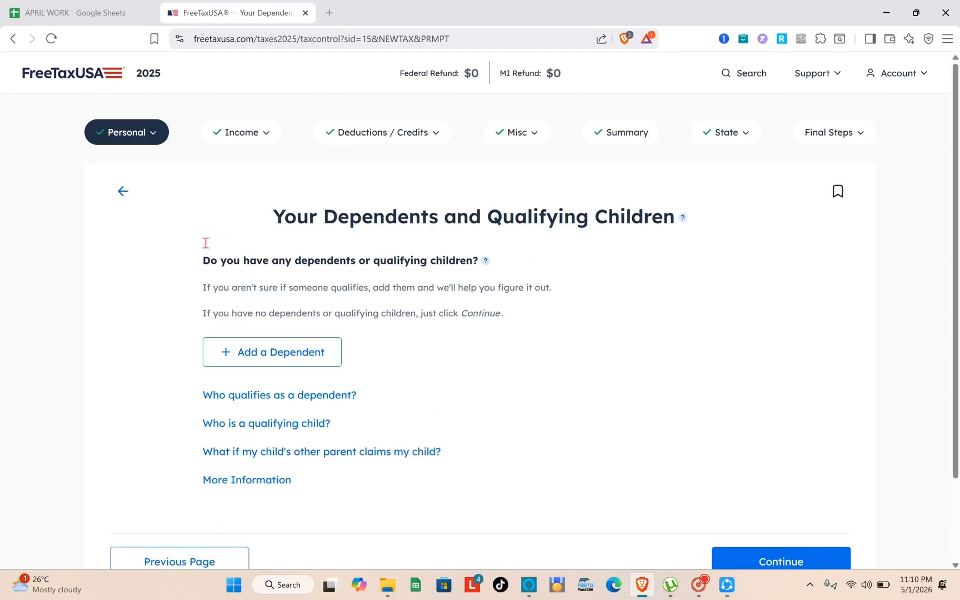
Open the Personal Information Summary and review the taxpayer details, filing status, IP PIN and phone number sections
{"action": "left_click", "coordinate": [144, 138]}
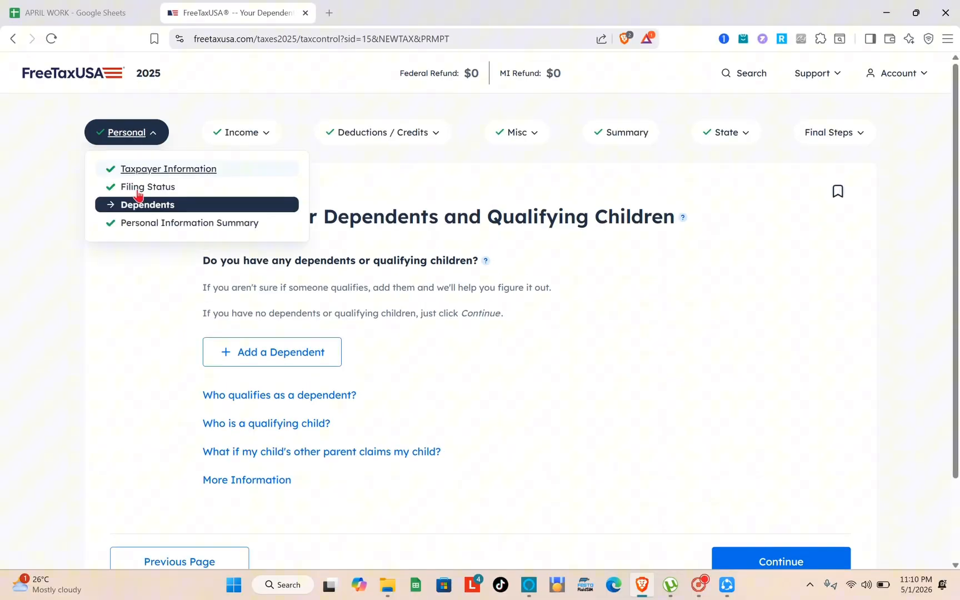
{"action": "left_click", "coordinate": [155, 224]}
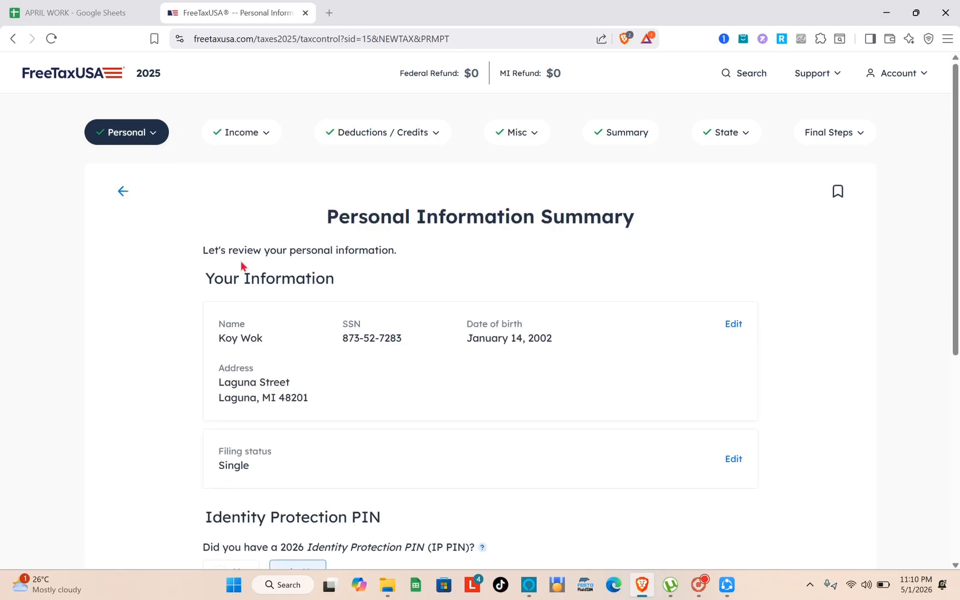
{"action": "scroll", "coordinate": [364, 414], "scroll_direction": "down", "scroll_amount": 5}
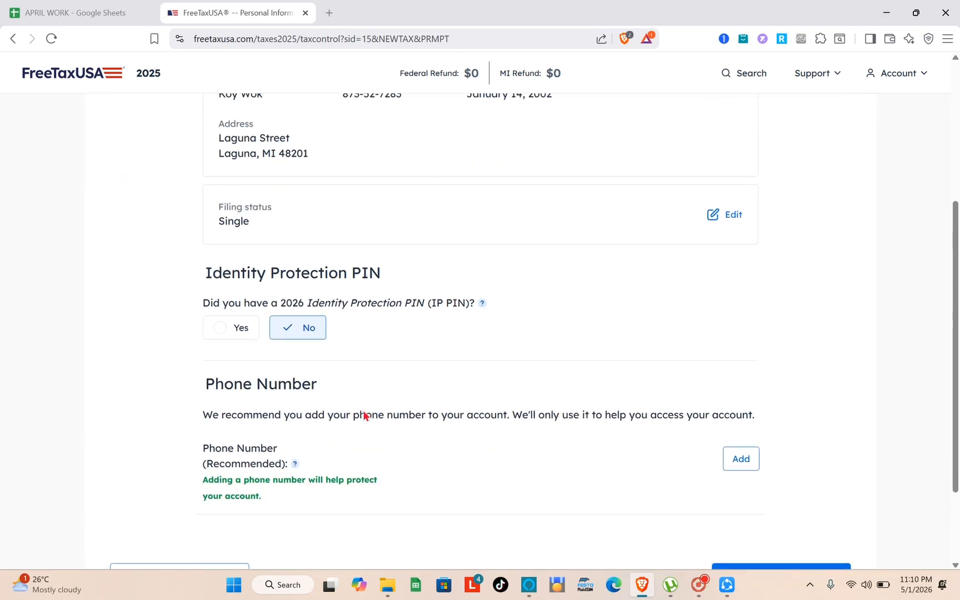
{"action": "scroll", "coordinate": [364, 416], "scroll_direction": "up", "scroll_amount": 6}
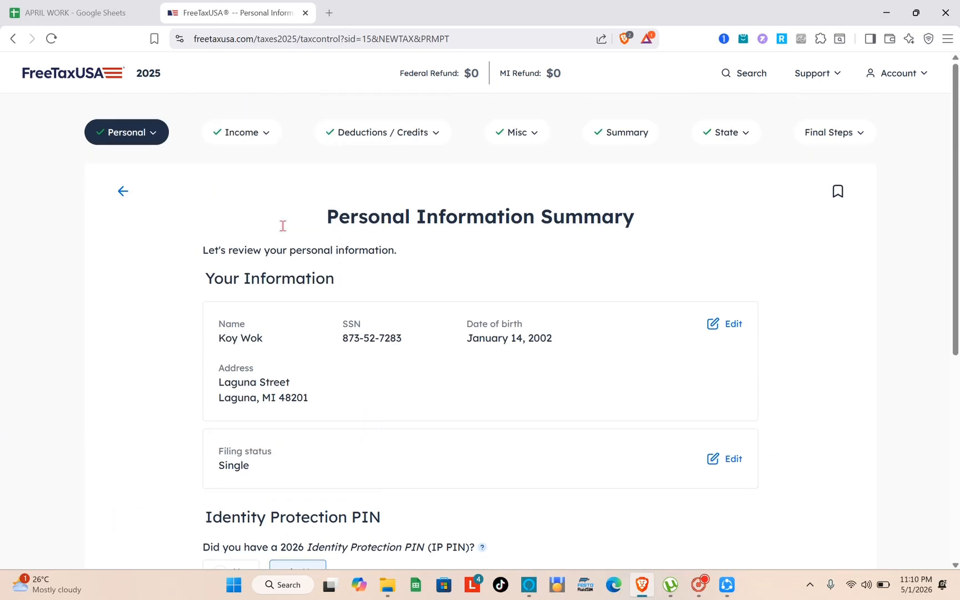
Continue from the Personal Information Summary to the income section, passing the Deluxe offer without upgrading
{"action": "left_click", "coordinate": [253, 141]}
{"action": "scroll", "coordinate": [611, 434], "scroll_direction": "down", "scroll_amount": 5}
{"action": "left_click", "coordinate": [738, 468]}
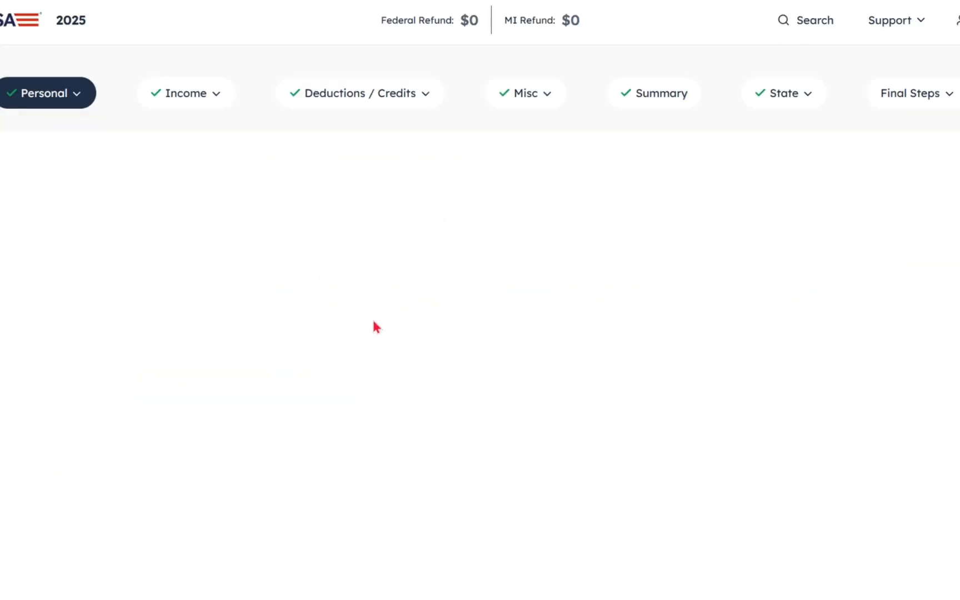
{"action": "scroll", "coordinate": [547, 407], "scroll_direction": "down", "scroll_amount": 10}
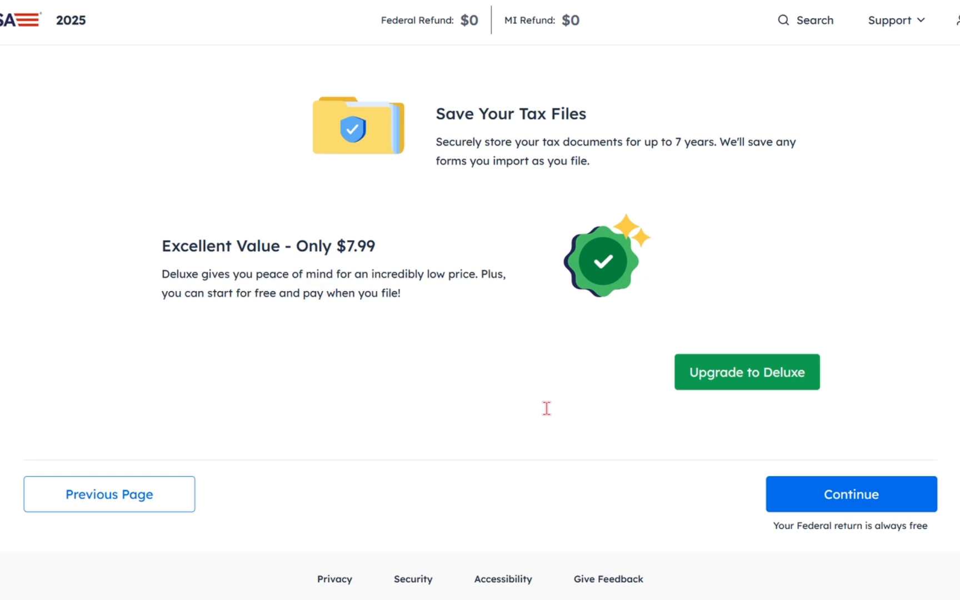
{"action": "left_click", "coordinate": [833, 495]}
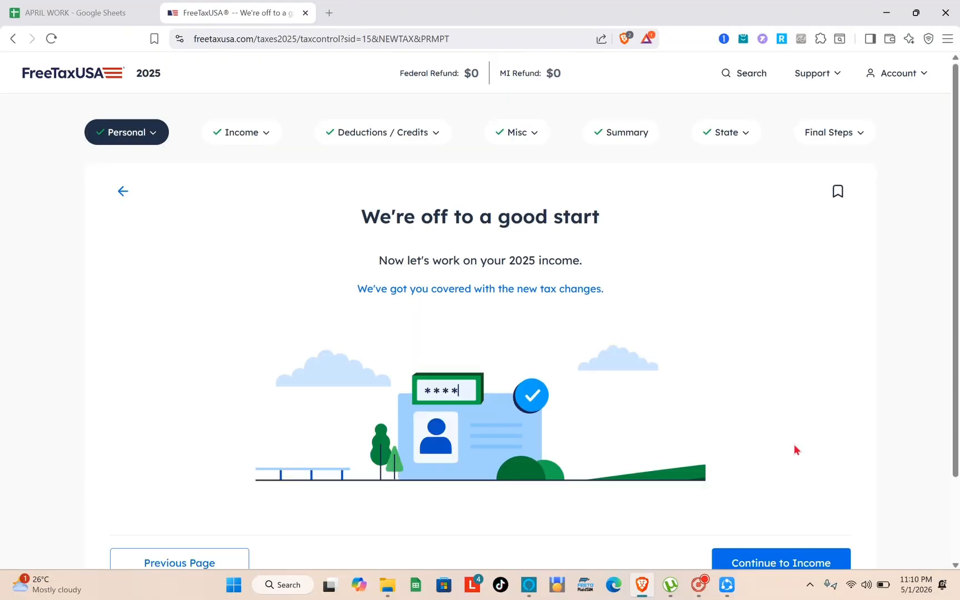
{"action": "left_click", "coordinate": [760, 564]}
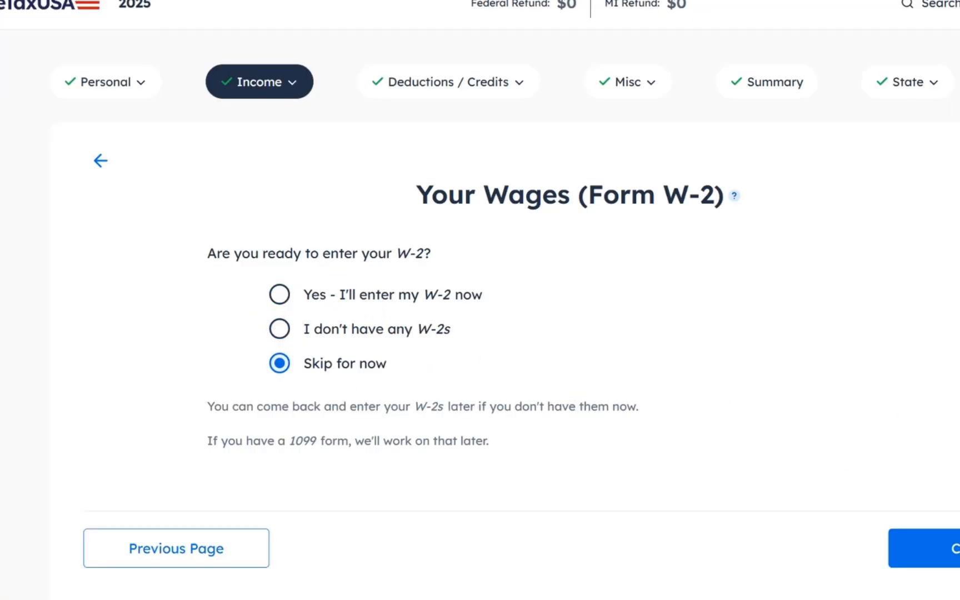
Continue with W-2 entry left on Skip for now and review the categories on the Your Income page
{"action": "left_click", "coordinate": [951, 555]}
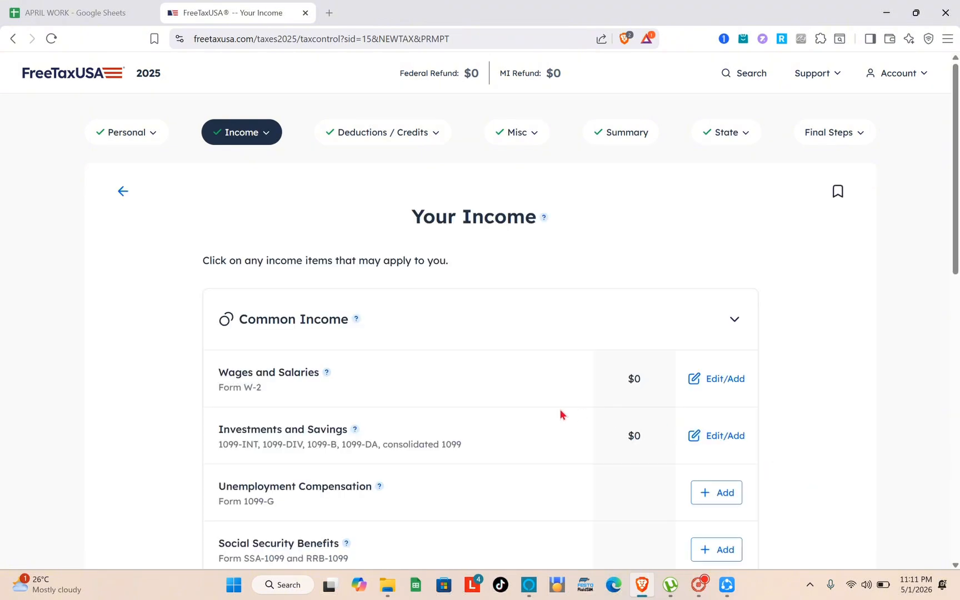
{"action": "scroll", "coordinate": [560, 411], "scroll_direction": "down", "scroll_amount": 8}
{"action": "scroll", "coordinate": [561, 414], "scroll_direction": "down", "scroll_amount": 3}
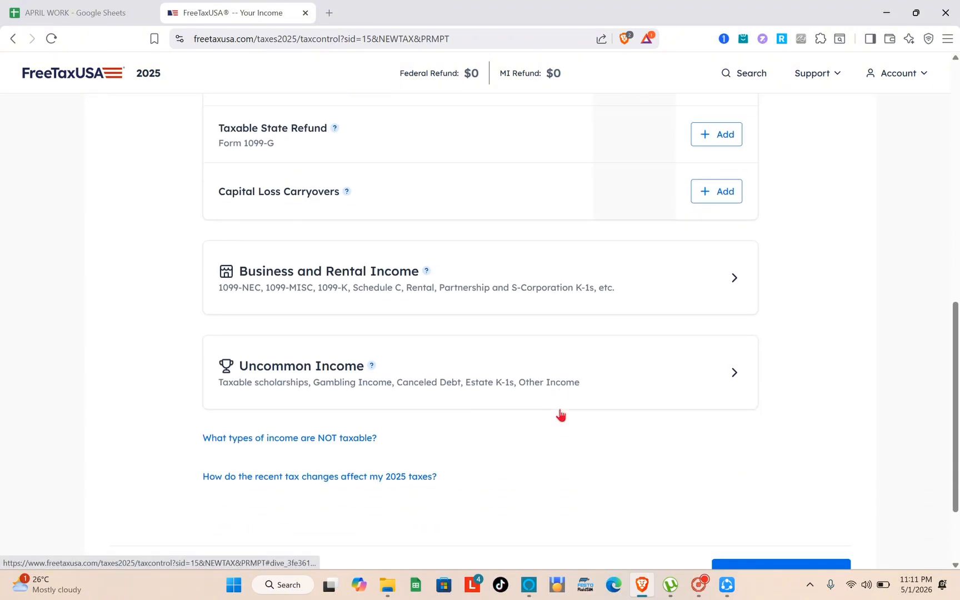
{"action": "scroll", "coordinate": [561, 415], "scroll_direction": "up", "scroll_amount": 1}
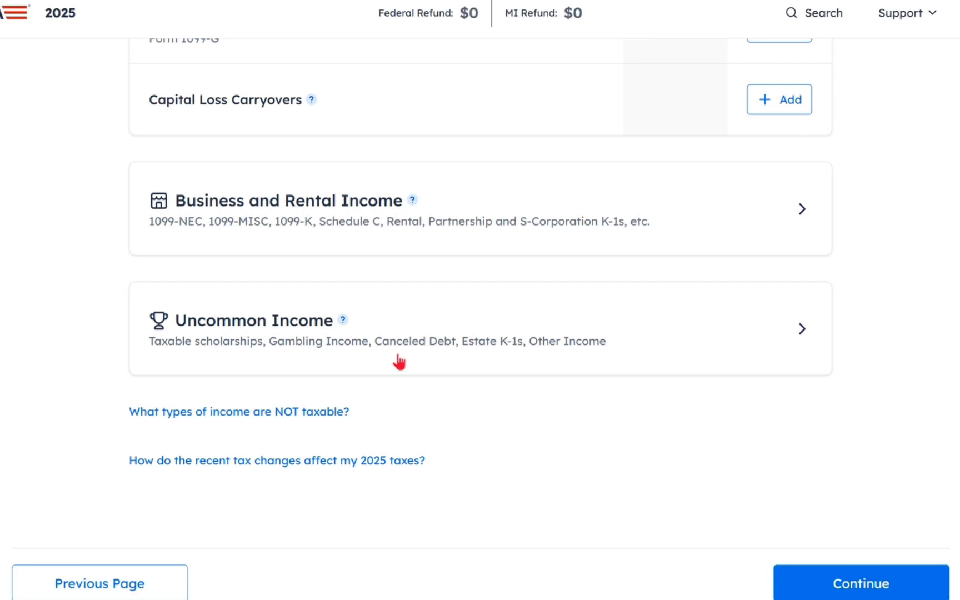
Continue past the income categories, save No for the cryptocurrency question, and proceed from the 2025 income summary
{"action": "left_click", "coordinate": [871, 592]}
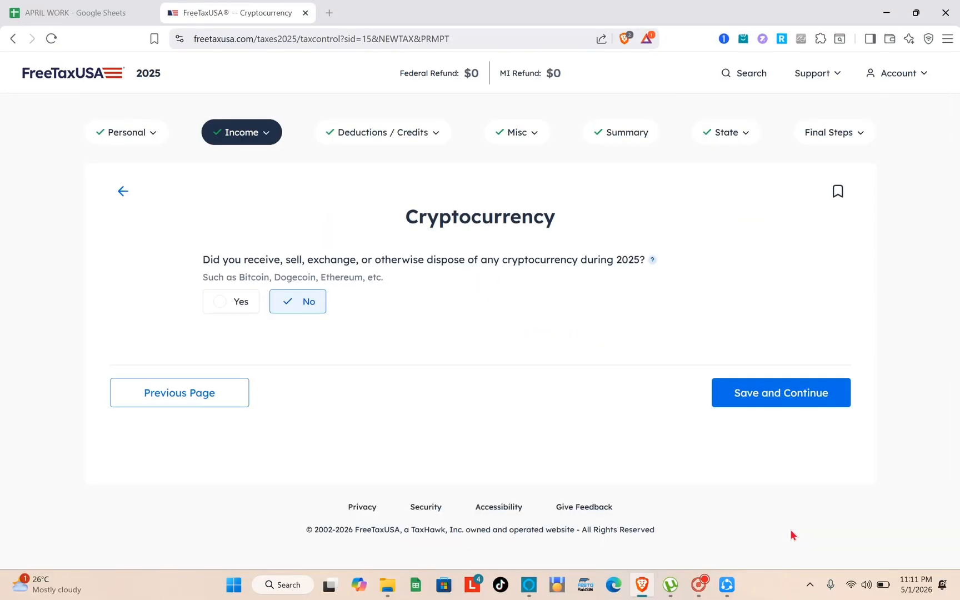
{"action": "left_click", "coordinate": [765, 399]}
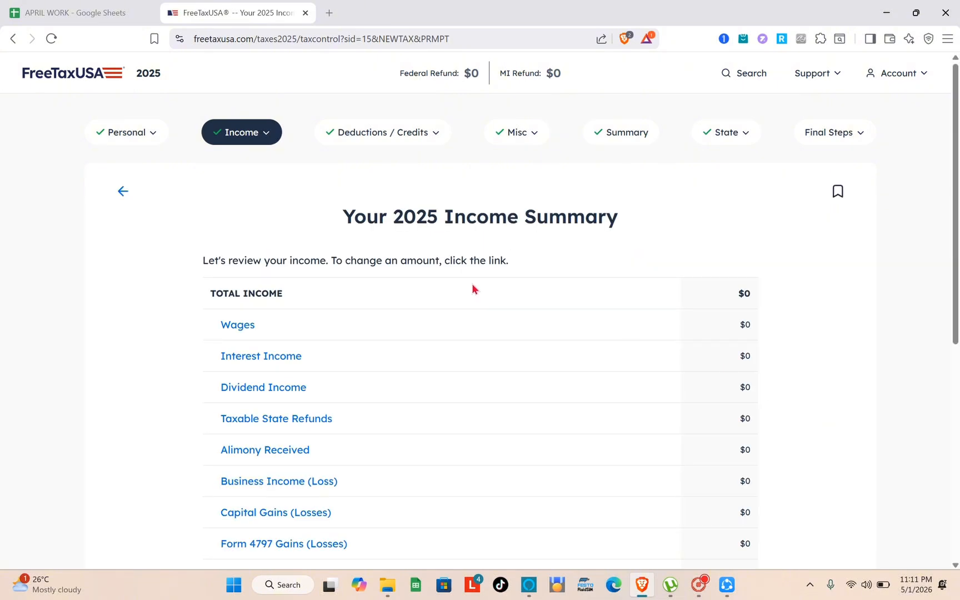
{"action": "scroll", "coordinate": [473, 288], "scroll_direction": "down", "scroll_amount": 7}
{"action": "left_click", "coordinate": [772, 463]}
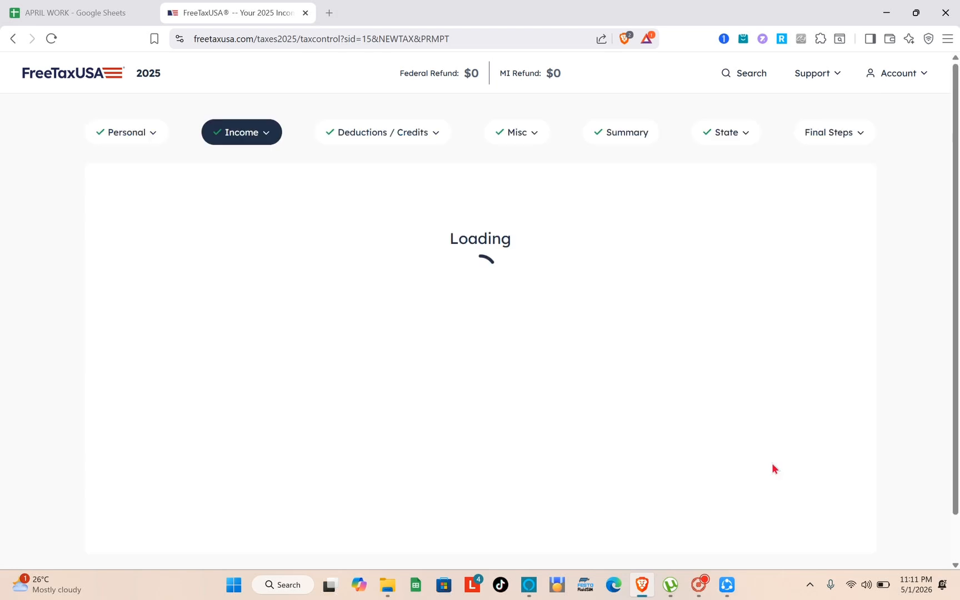
Pass the Pro Support offer without adding it and continue to the deductions section
{"action": "scroll", "coordinate": [772, 466], "scroll_direction": "down", "scroll_amount": 10}
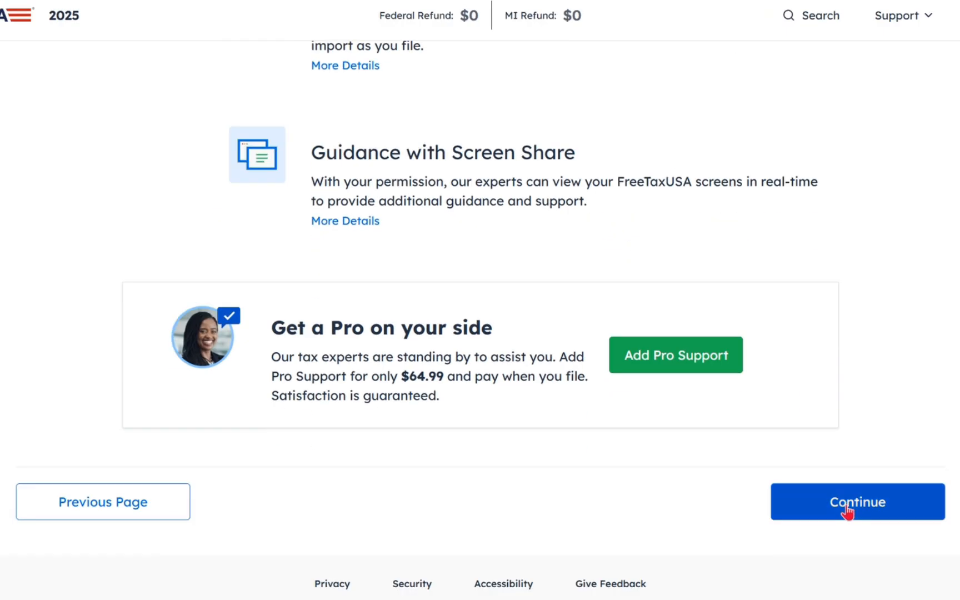
{"action": "left_click", "coordinate": [847, 507]}
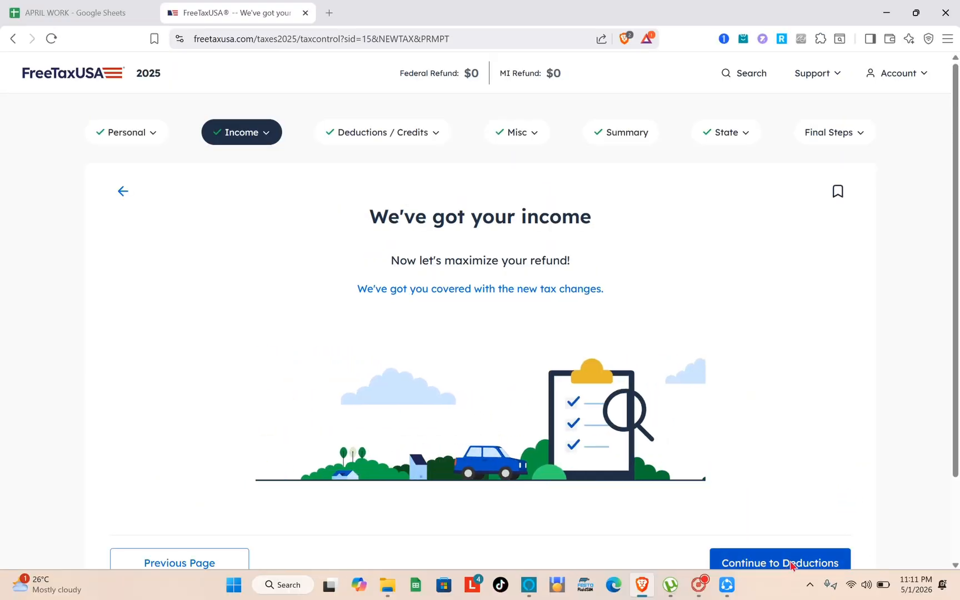
{"action": "left_click", "coordinate": [791, 563]}
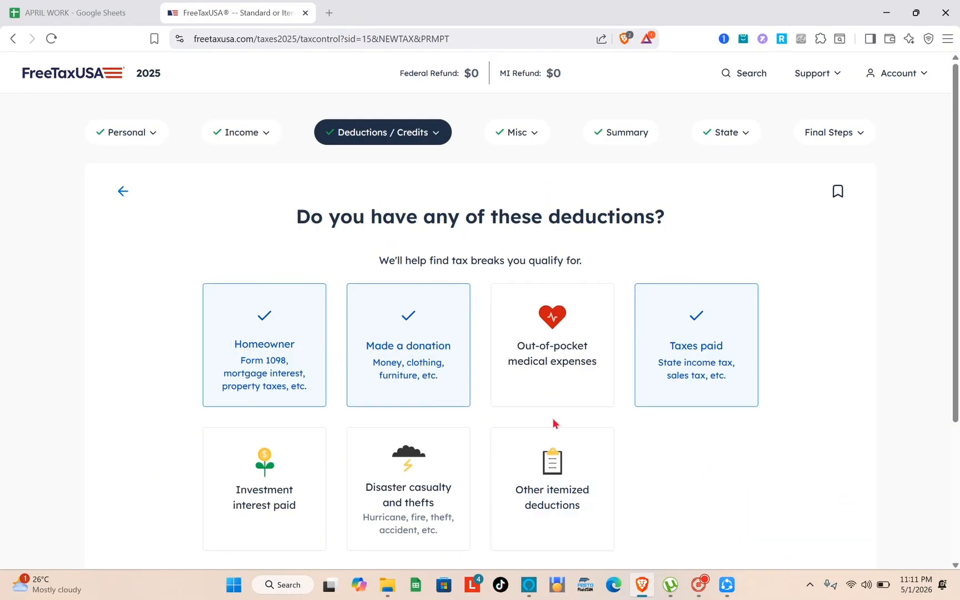
Save the Homeowner, Made a donation and Taxes paid deduction selections and review the itemized deductions list
{"action": "scroll", "coordinate": [552, 418], "scroll_direction": "down", "scroll_amount": 1}
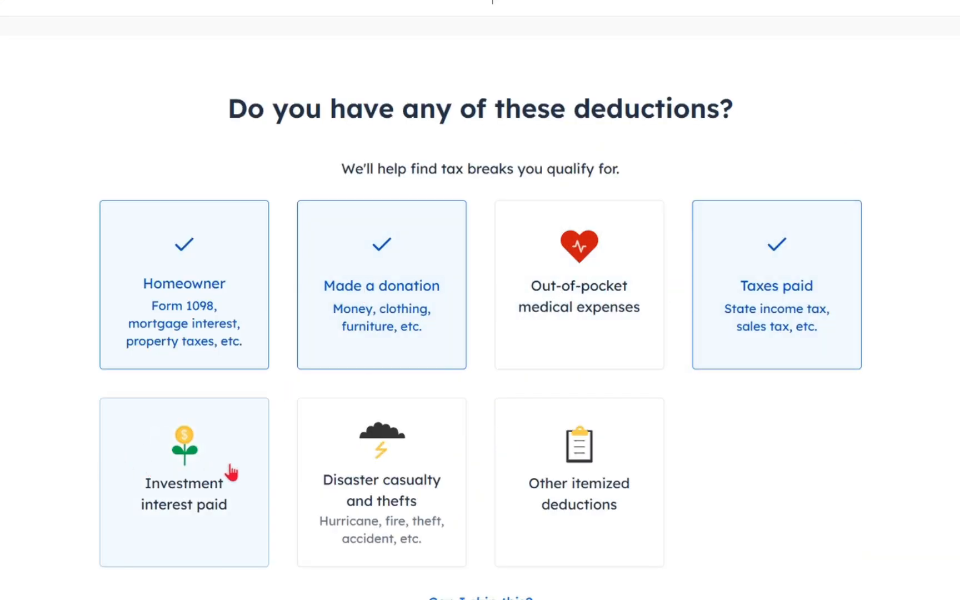
{"action": "scroll", "coordinate": [338, 461], "scroll_direction": "down", "scroll_amount": 3}
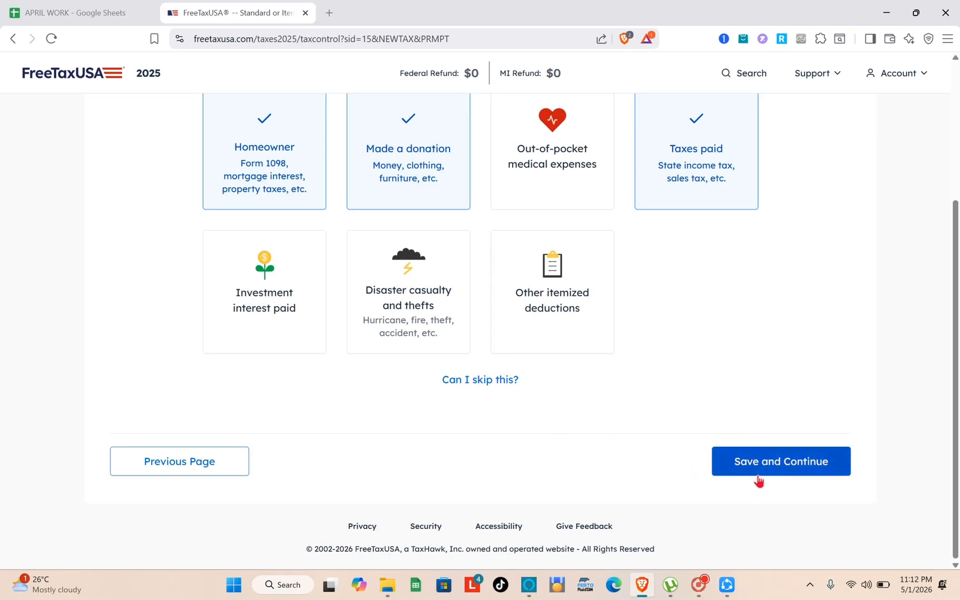
{"action": "left_click", "coordinate": [761, 468]}
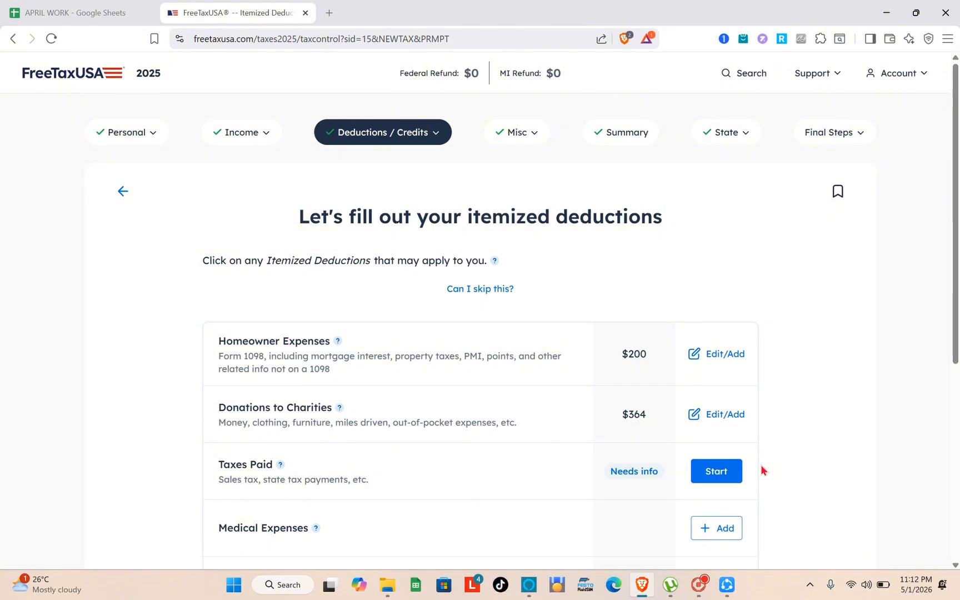
{"action": "scroll", "coordinate": [761, 467], "scroll_direction": "down", "scroll_amount": 2}
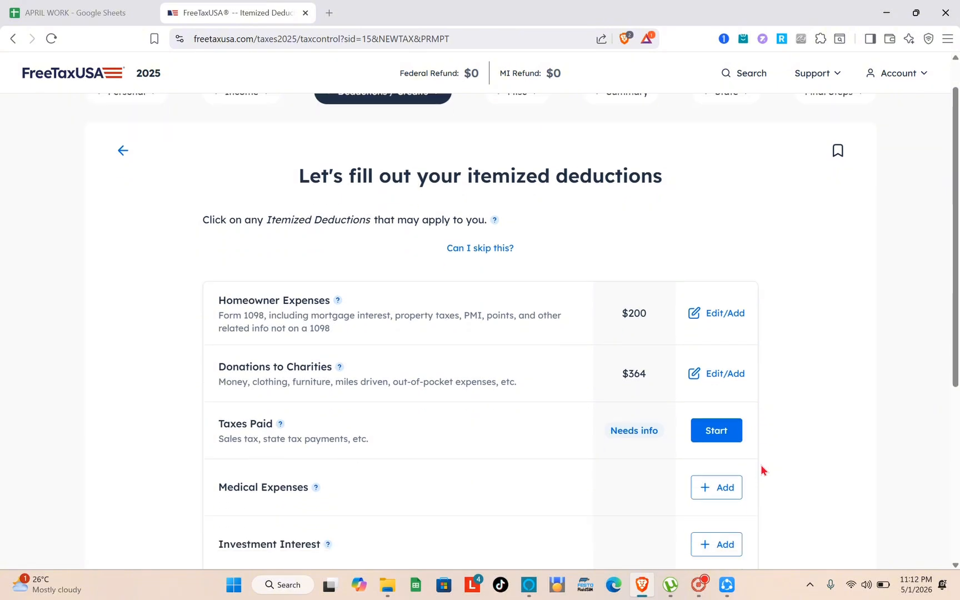
{"action": "scroll", "coordinate": [638, 379], "scroll_direction": "down", "scroll_amount": 3}
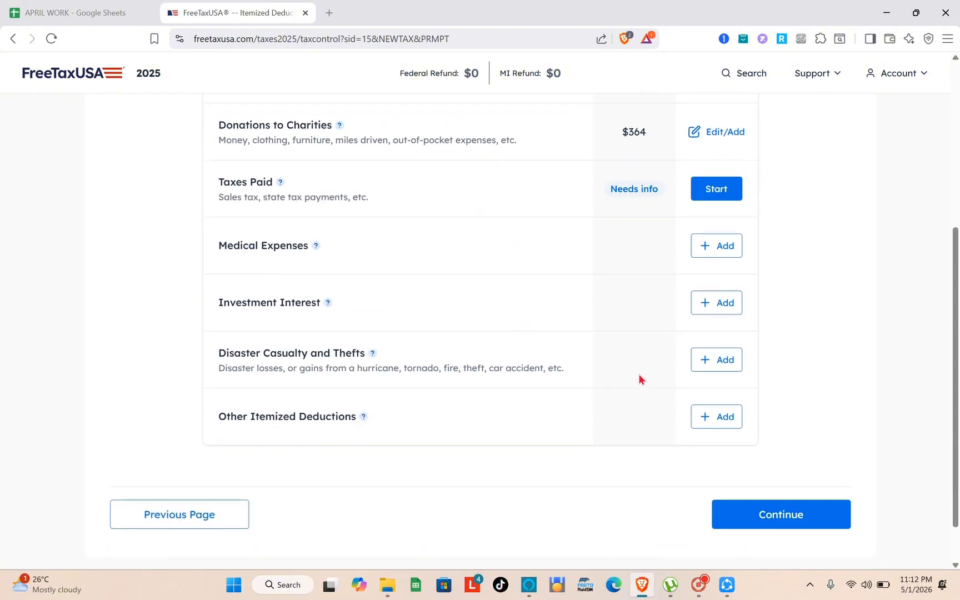
Continue from the itemized deductions list and save Itemized Deductions as the deduction choice, keeping the itemizing confirmation selected
{"action": "left_click", "coordinate": [782, 517]}
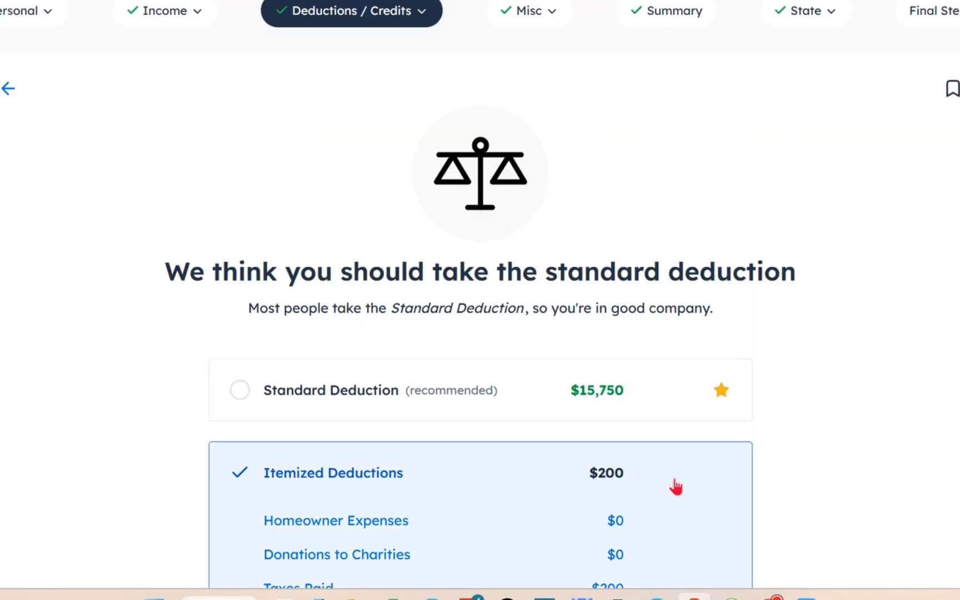
{"action": "scroll", "coordinate": [628, 492], "scroll_direction": "down", "scroll_amount": 2}
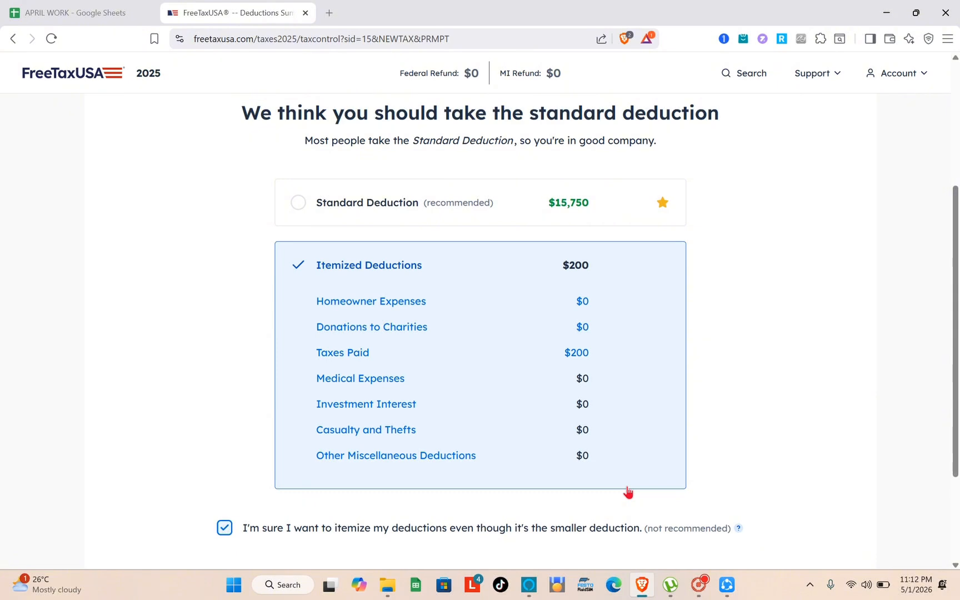
{"action": "scroll", "coordinate": [670, 446], "scroll_direction": "down", "scroll_amount": 2}
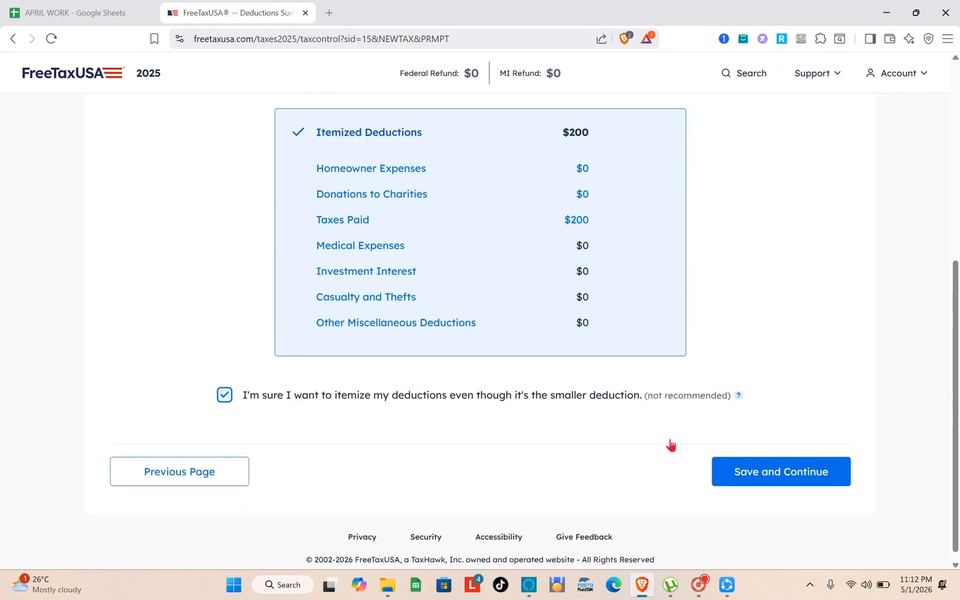
{"action": "left_click", "coordinate": [754, 473]}
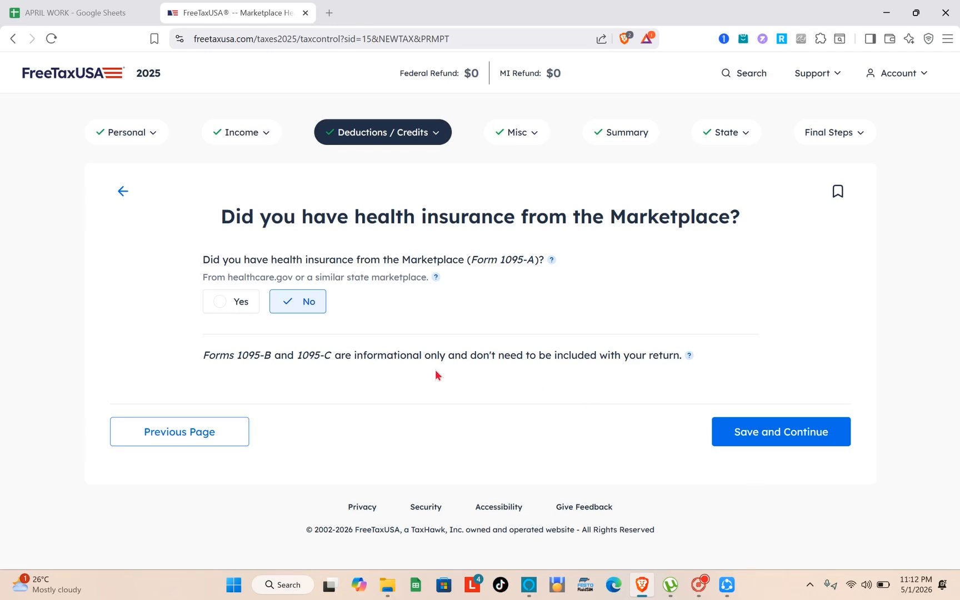
Save No for Marketplace health insurance, then review the Common Deductions and Credits list and continue without adding anything
{"action": "left_click", "coordinate": [731, 429]}
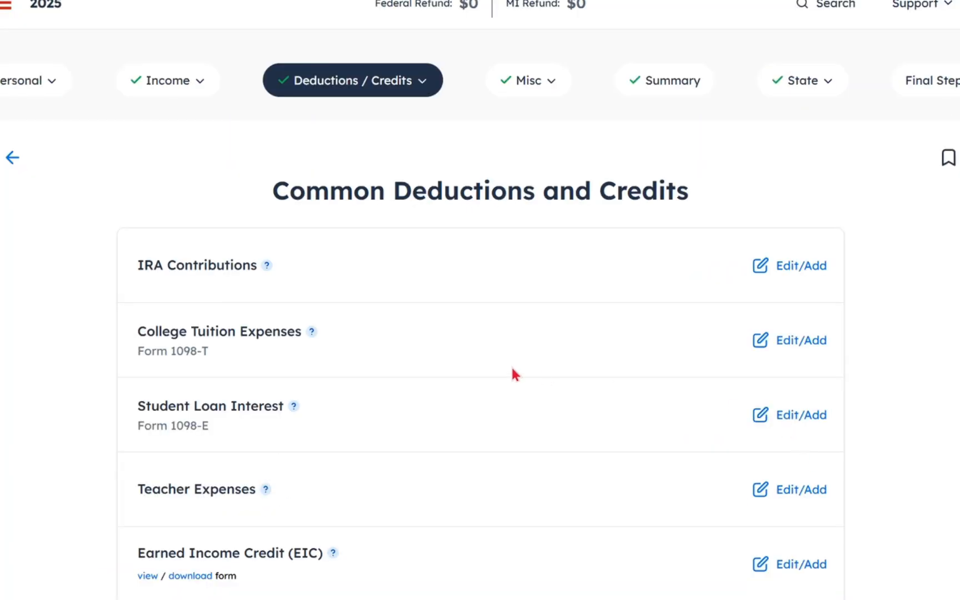
{"action": "scroll", "coordinate": [510, 365], "scroll_direction": "down", "scroll_amount": 3}
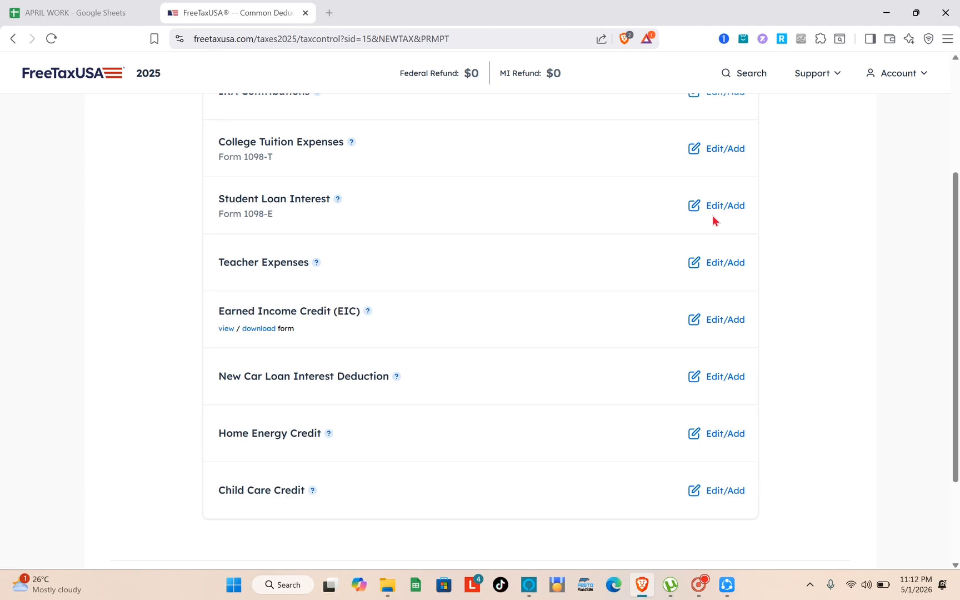
{"action": "scroll", "coordinate": [712, 216], "scroll_direction": "up", "scroll_amount": 3}
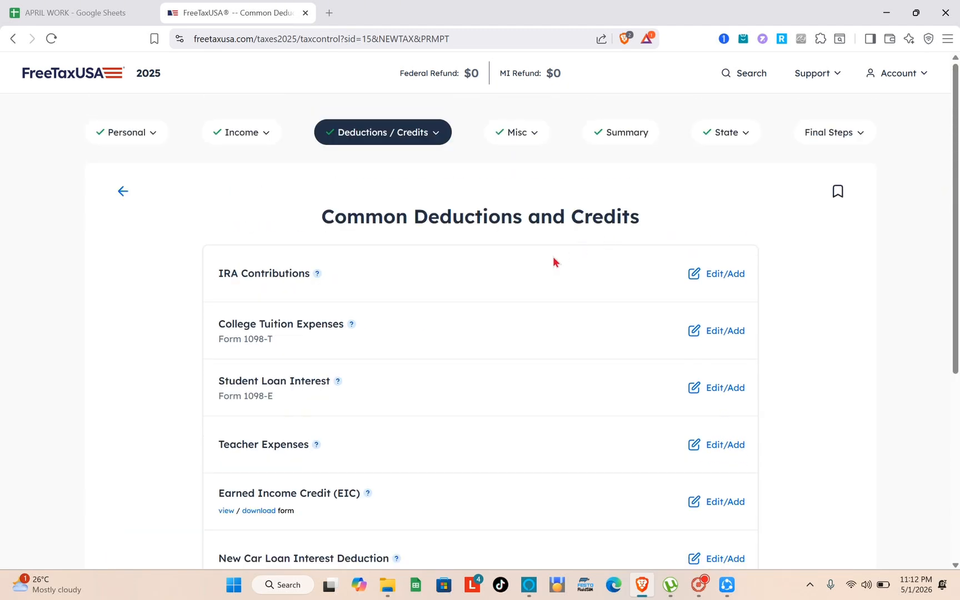
{"action": "scroll", "coordinate": [553, 259], "scroll_direction": "down", "scroll_amount": 5}
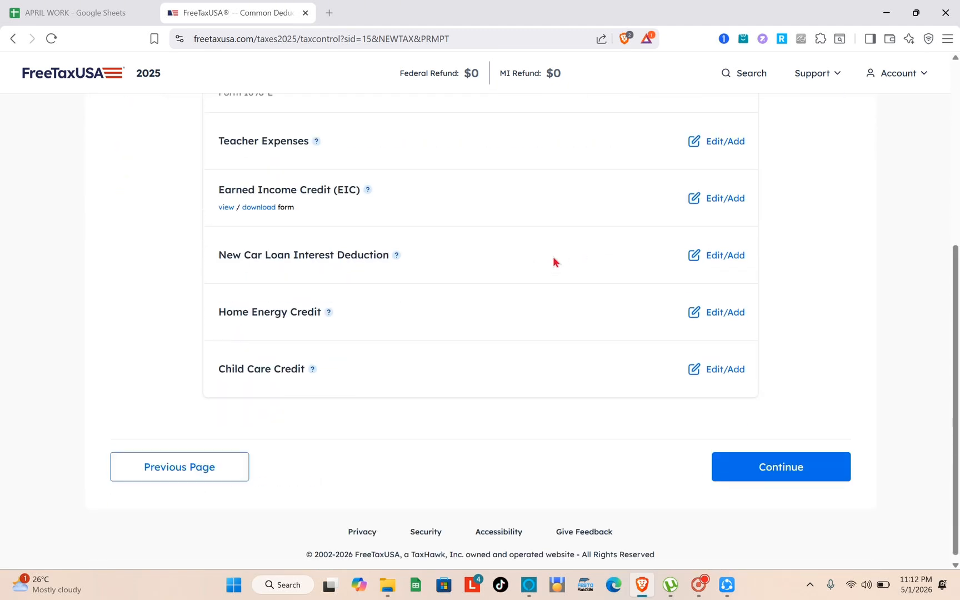
{"action": "left_click", "coordinate": [785, 472]}
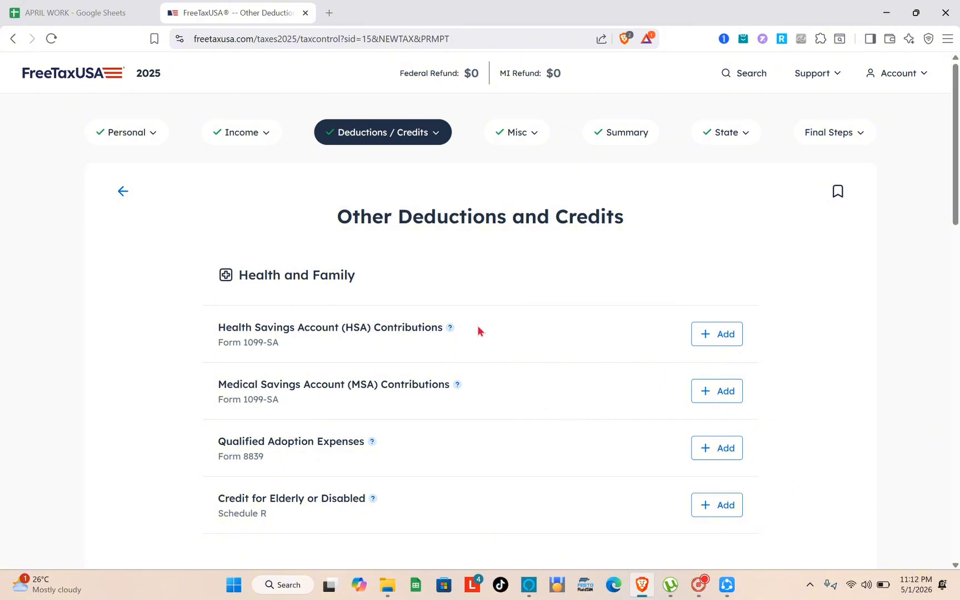
Look through the Other Deductions and Credits categories and continue to the 2025 summary without adding any
{"action": "scroll", "coordinate": [478, 330], "scroll_direction": "down", "scroll_amount": 10}
{"action": "scroll", "coordinate": [772, 497], "scroll_direction": "down", "scroll_amount": 6}
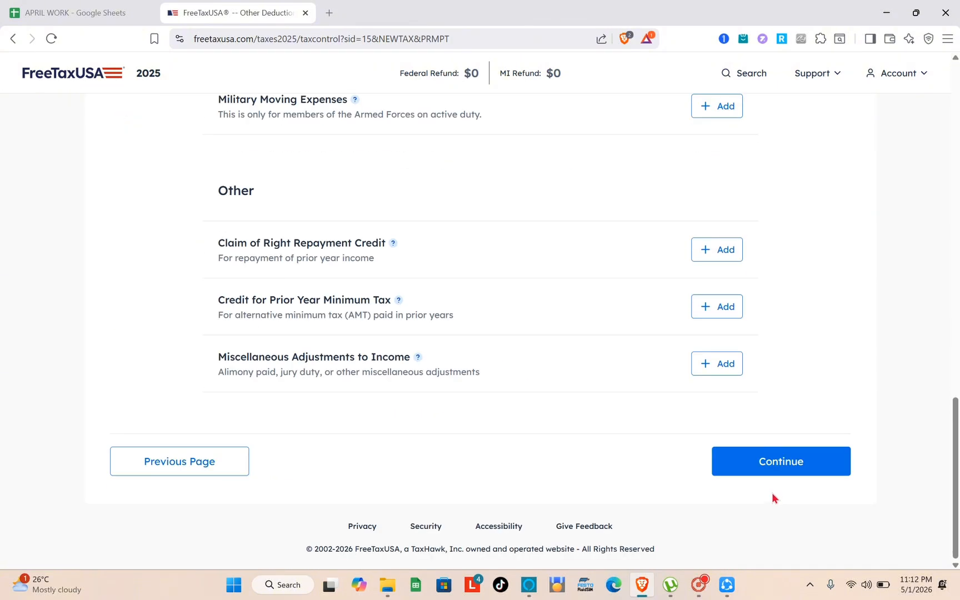
{"action": "left_click", "coordinate": [777, 464]}
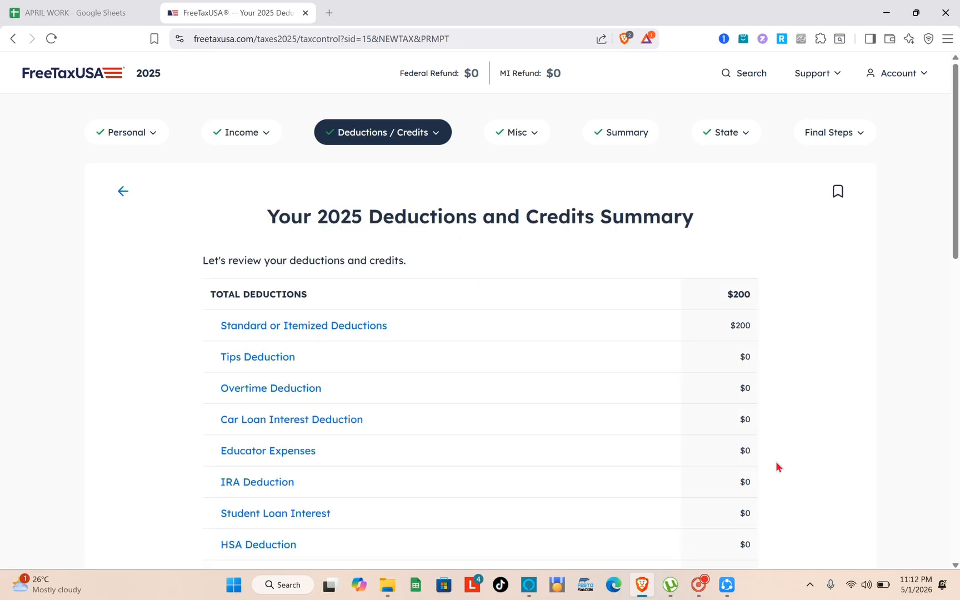
Review the 2025 Deductions and Credits Summary and continue past the Pro Support offer to Miscellaneous Forms and Topics
{"action": "scroll", "coordinate": [615, 394], "scroll_direction": "down", "scroll_amount": 15}
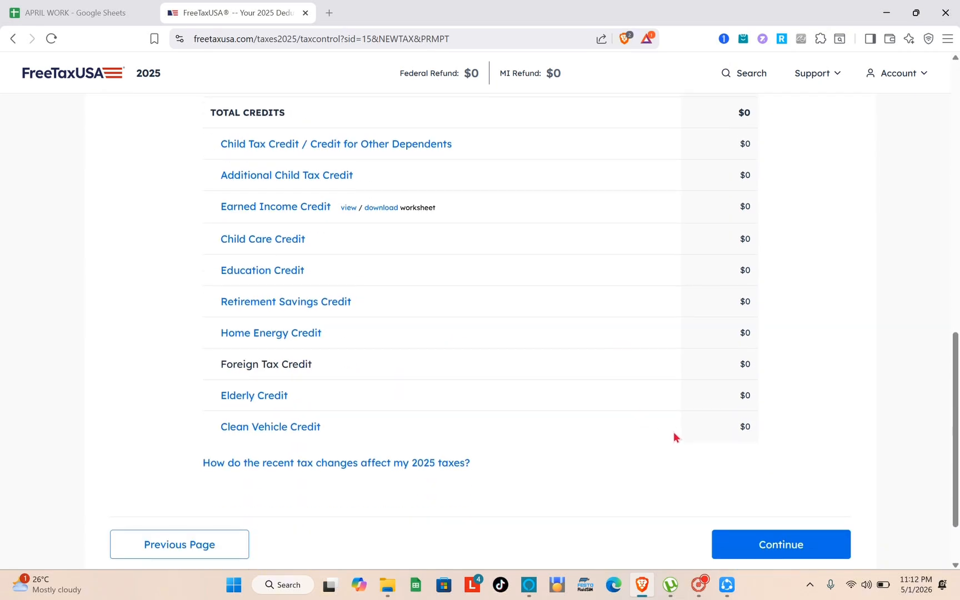
{"action": "scroll", "coordinate": [673, 433], "scroll_direction": "up", "scroll_amount": 15}
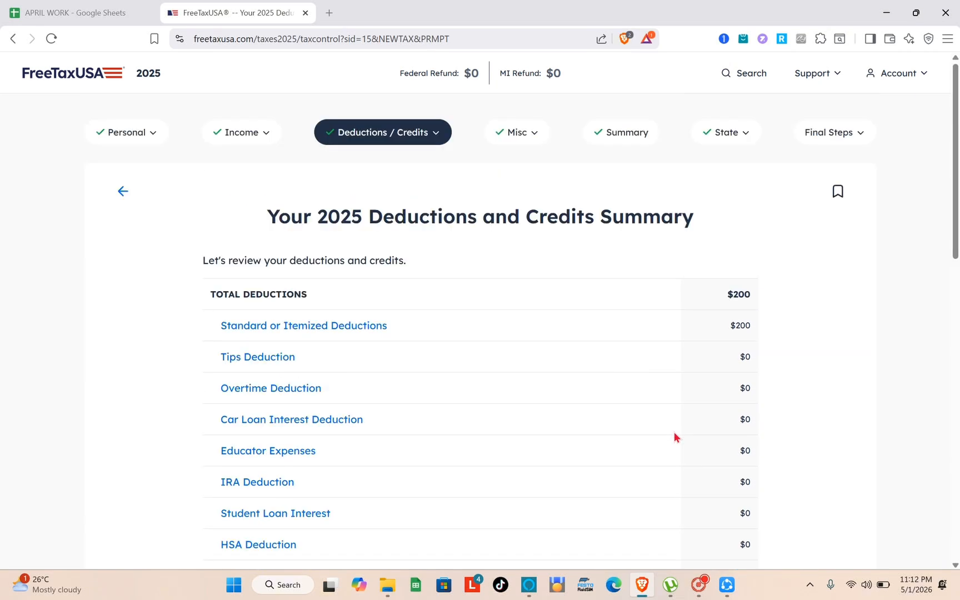
{"action": "scroll", "coordinate": [674, 436], "scroll_direction": "down", "scroll_amount": 15}
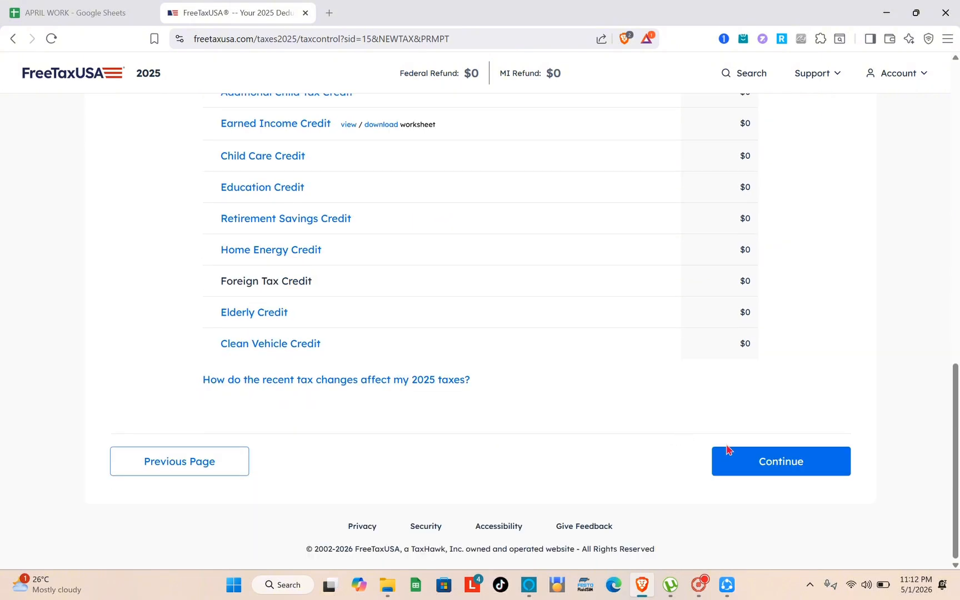
{"action": "left_click", "coordinate": [782, 463]}
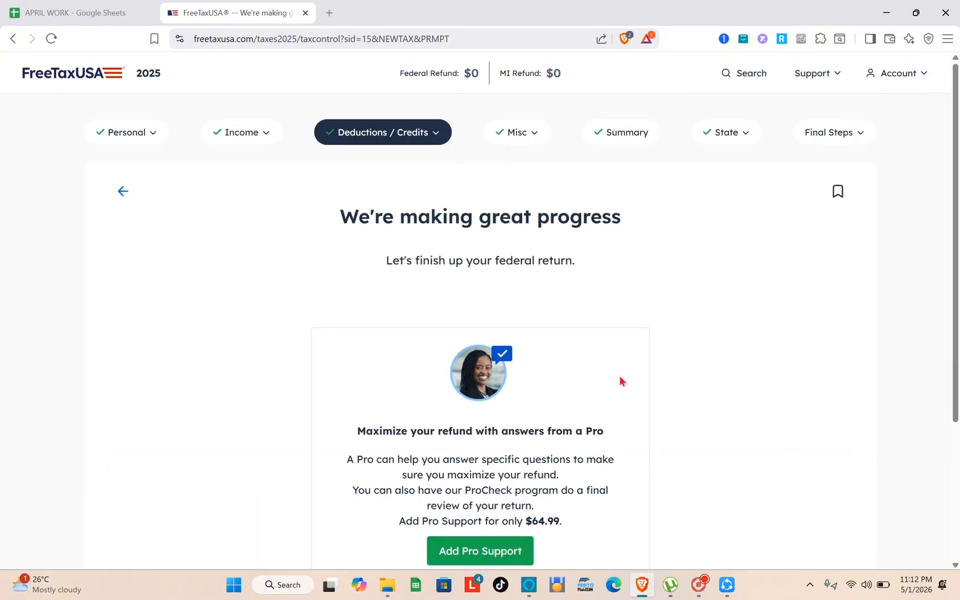
{"action": "scroll", "coordinate": [620, 380], "scroll_direction": "down", "scroll_amount": 4}
{"action": "left_click", "coordinate": [734, 462]}
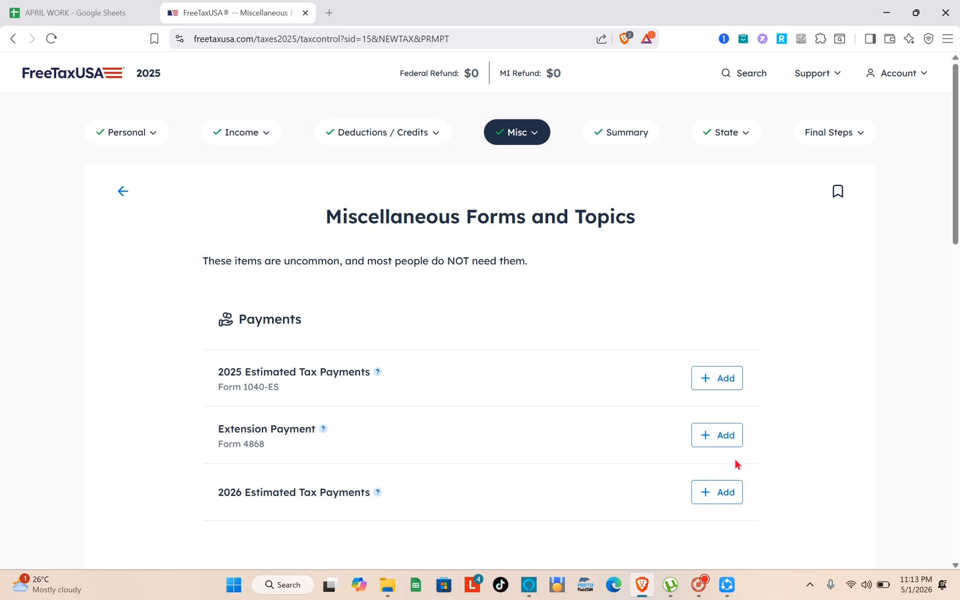
Open the federal tax summary and display the topics under the State and Final Steps sections
{"action": "left_click", "coordinate": [616, 146]}
{"action": "left_click", "coordinate": [717, 141]}
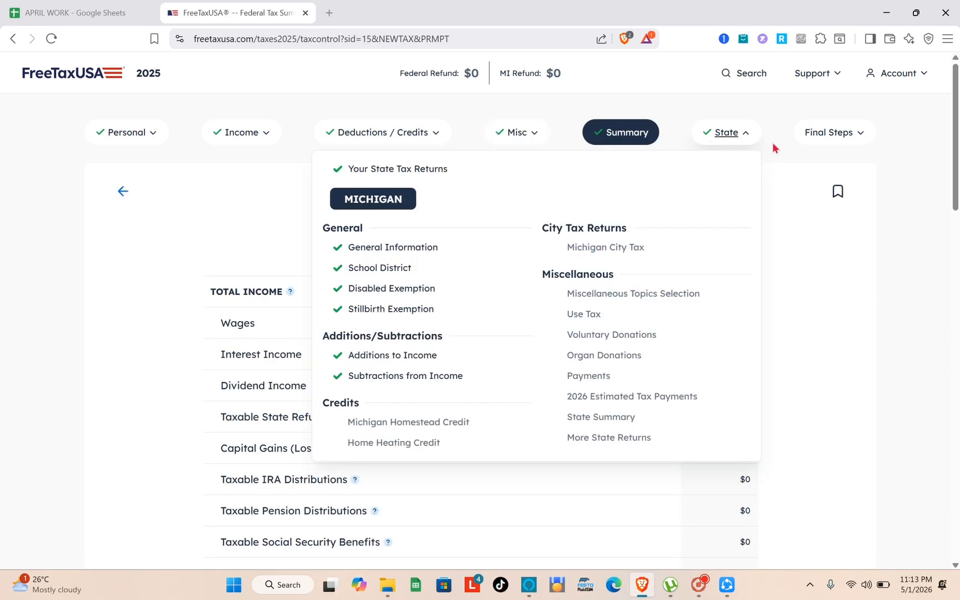
{"action": "left_click", "coordinate": [821, 134]}
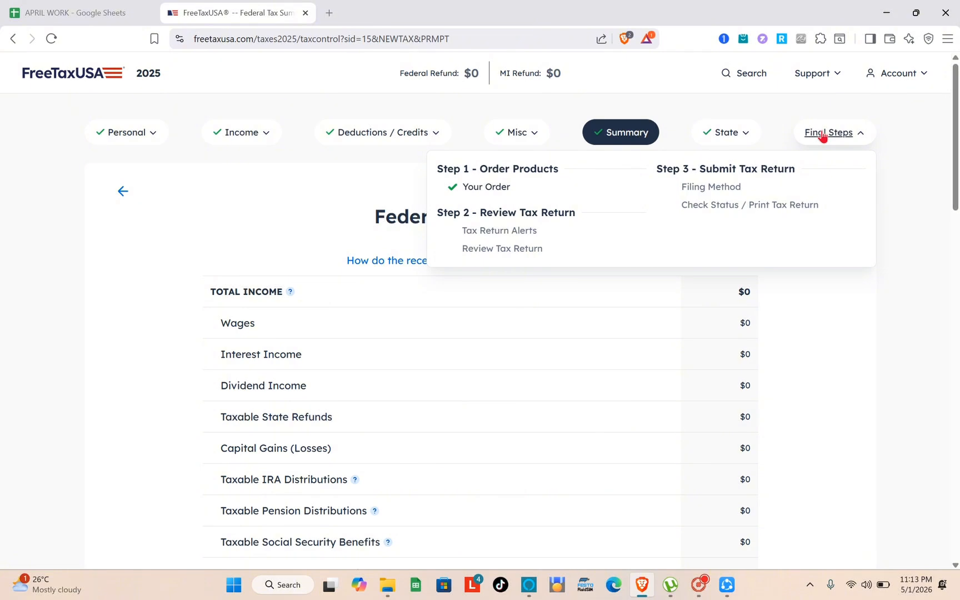
Examine the federal tax summary from total income down to the amount owed and the return viewing options
{"action": "scroll", "coordinate": [538, 411], "scroll_direction": "down", "scroll_amount": 2}
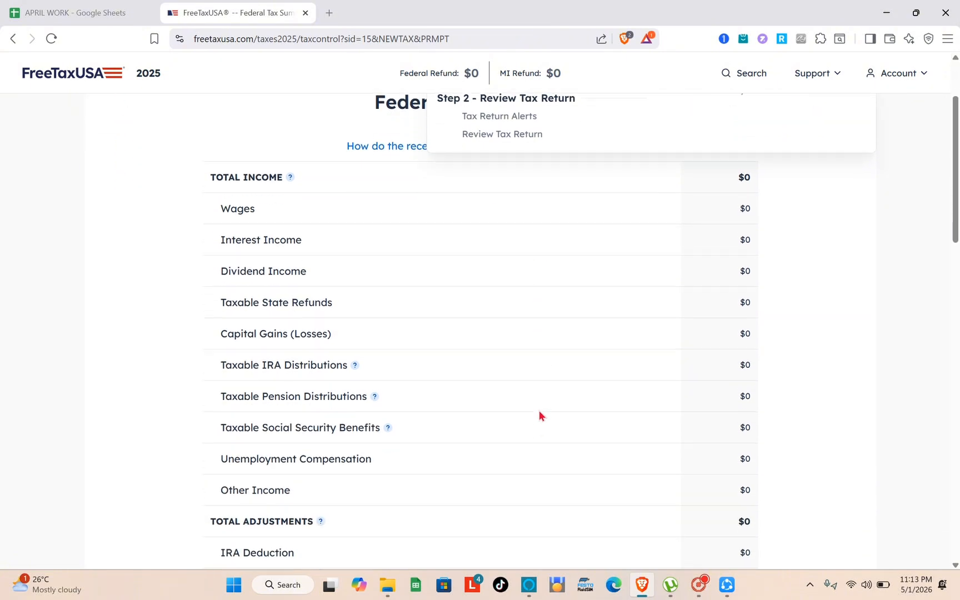
{"action": "scroll", "coordinate": [540, 411], "scroll_direction": "down", "scroll_amount": 1}
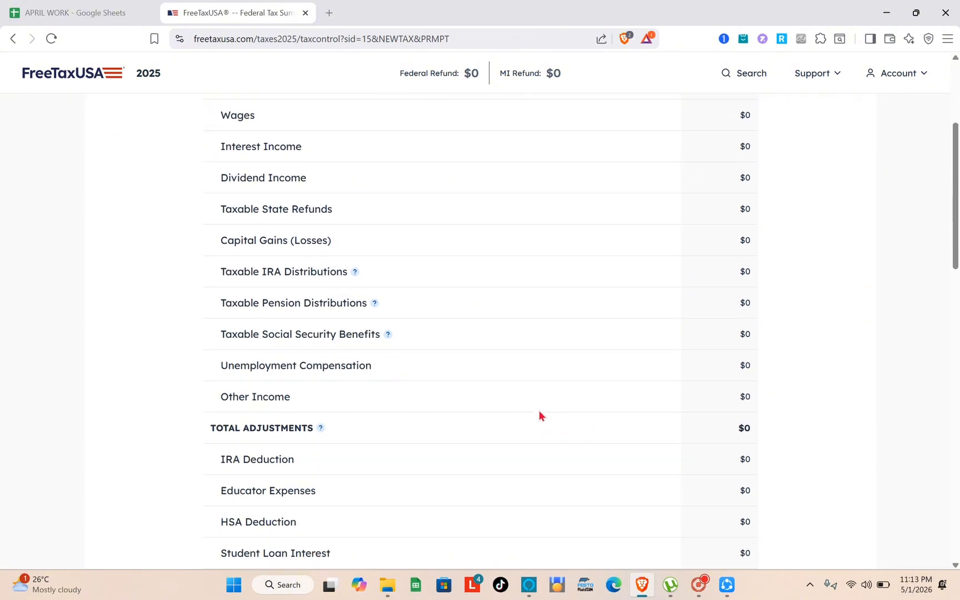
{"action": "scroll", "coordinate": [538, 415], "scroll_direction": "down", "scroll_amount": 10}
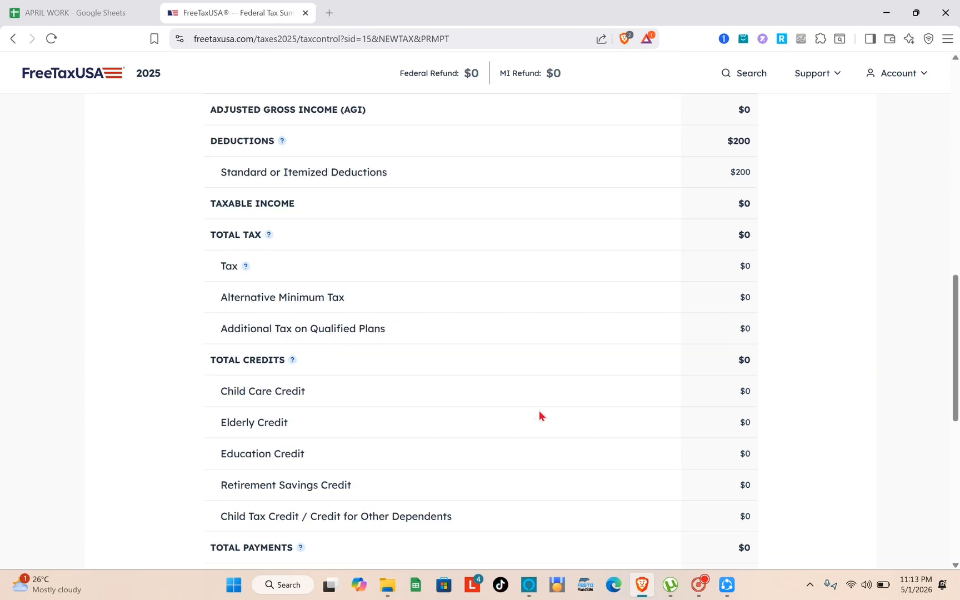
{"action": "scroll", "coordinate": [538, 414], "scroll_direction": "down", "scroll_amount": 5}
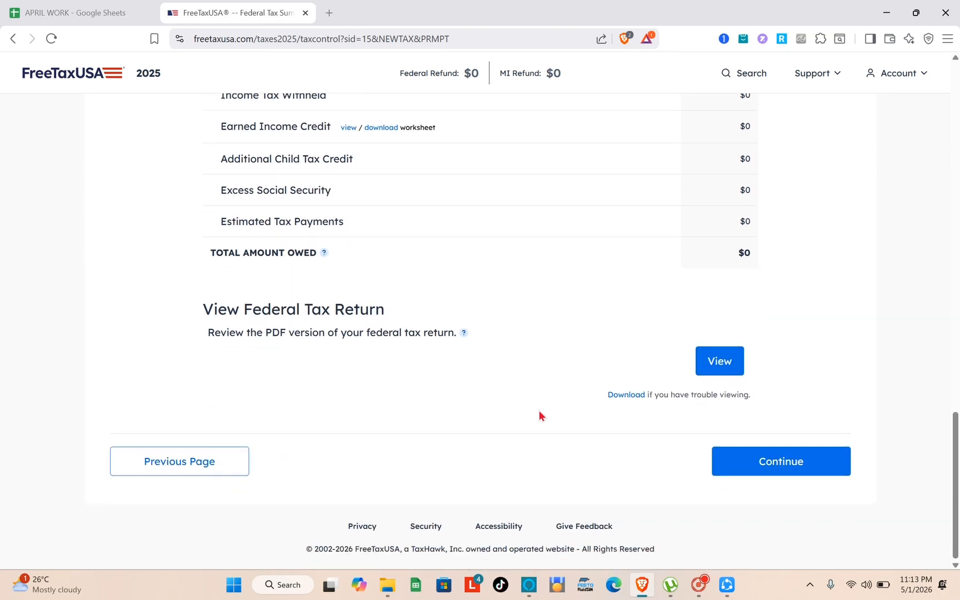
{"action": "scroll", "coordinate": [538, 415], "scroll_direction": "up", "scroll_amount": 15}
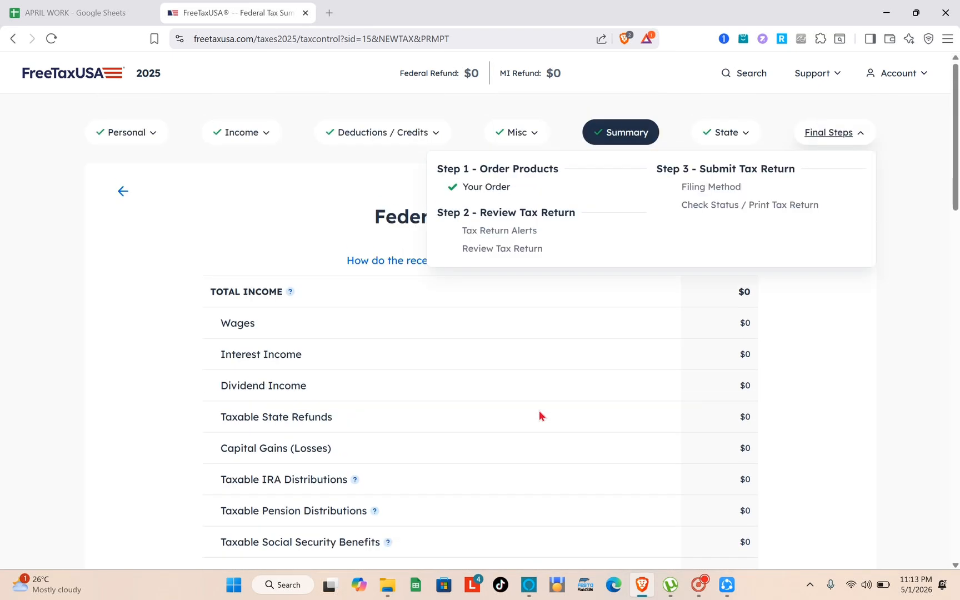